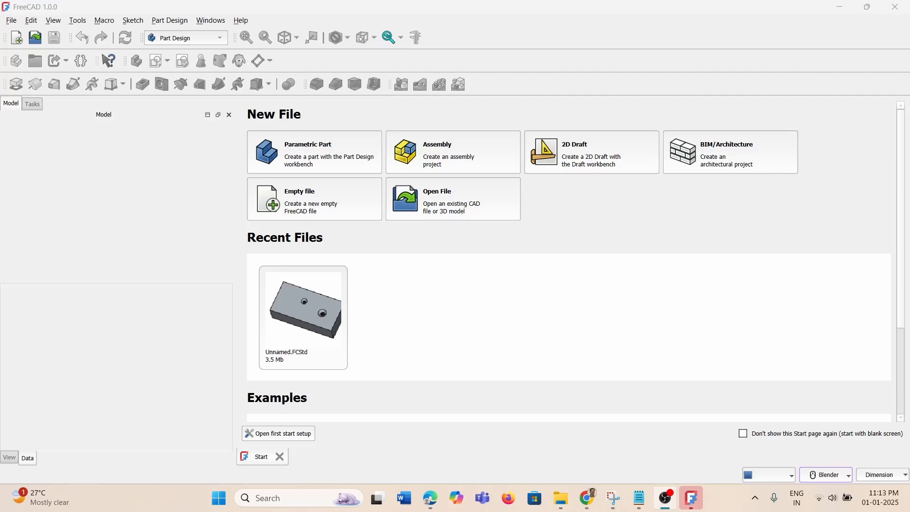
Create a new empty document named Unnamed
left_click(19, 44)
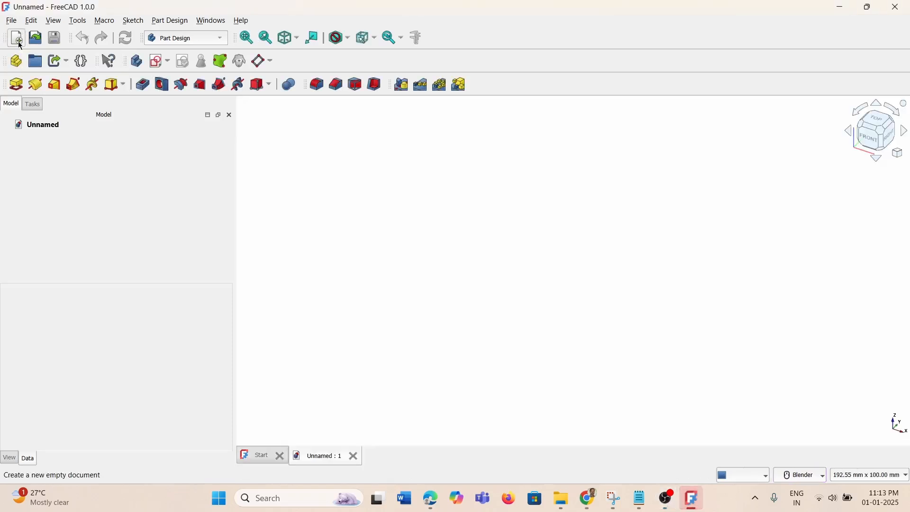
Switch to the Spreadsheet workbench and add a new spreadsheet to the document
left_click(223, 42)
left_click(310, 57)
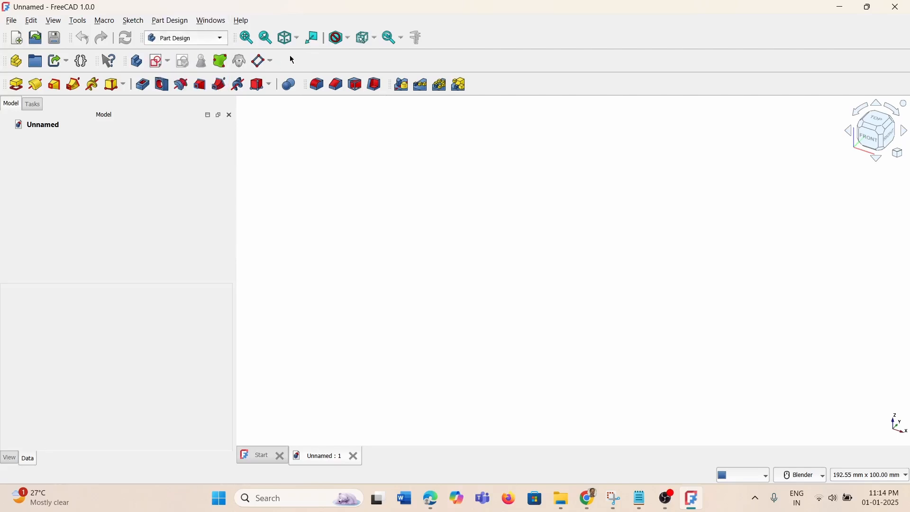
left_click(228, 42)
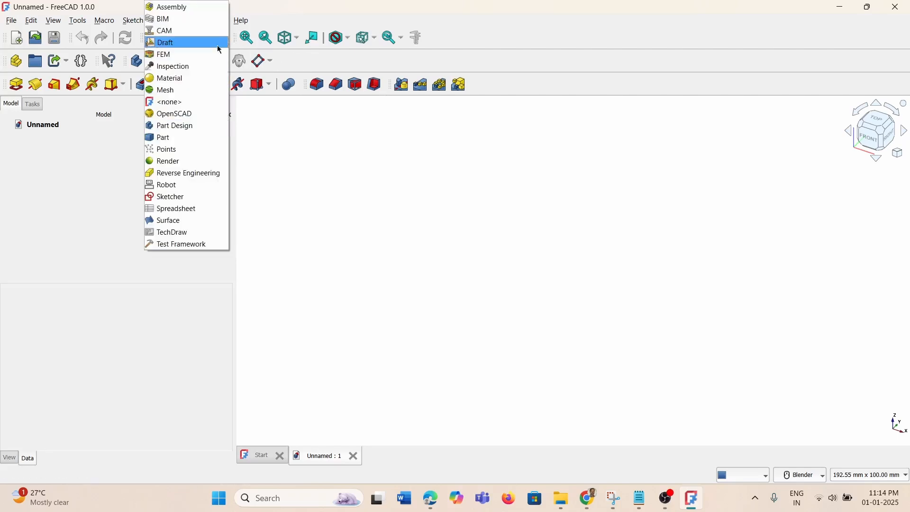
left_click(191, 209)
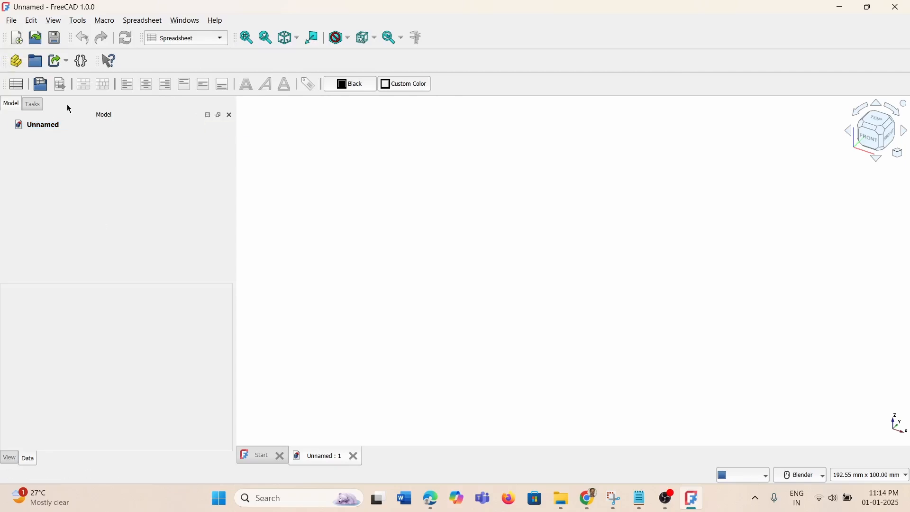
left_click(16, 85)
Enter the label Length in cell A1, clearing a stray Width typed into B1
left_click(552, 197)
left_click(343, 151)
left_click(319, 149)
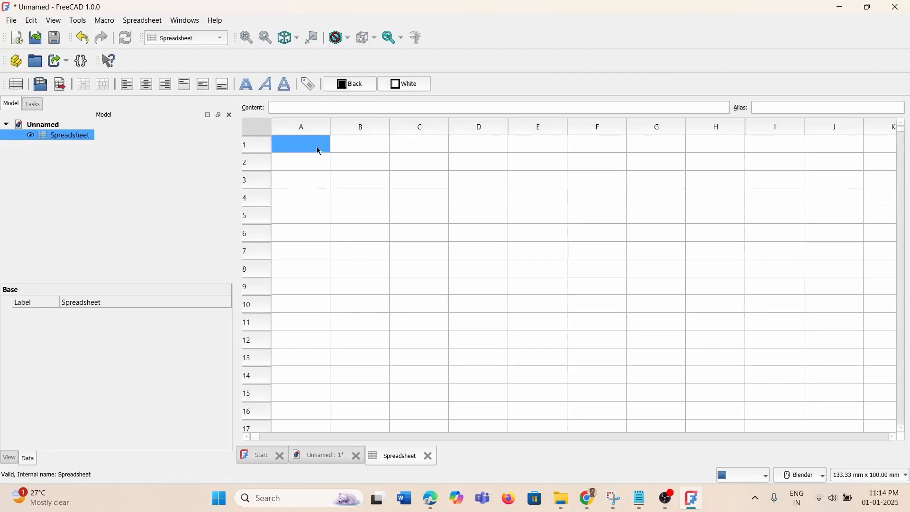
type("Length")
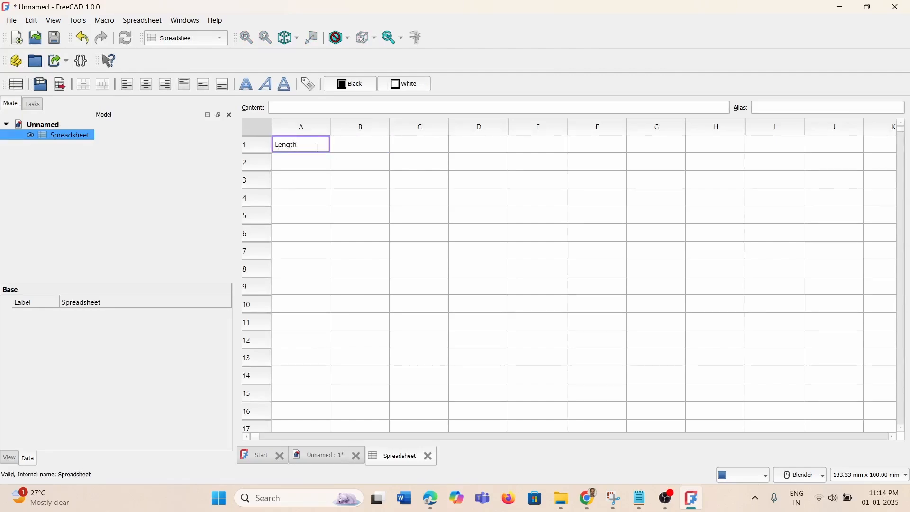
left_click(360, 149)
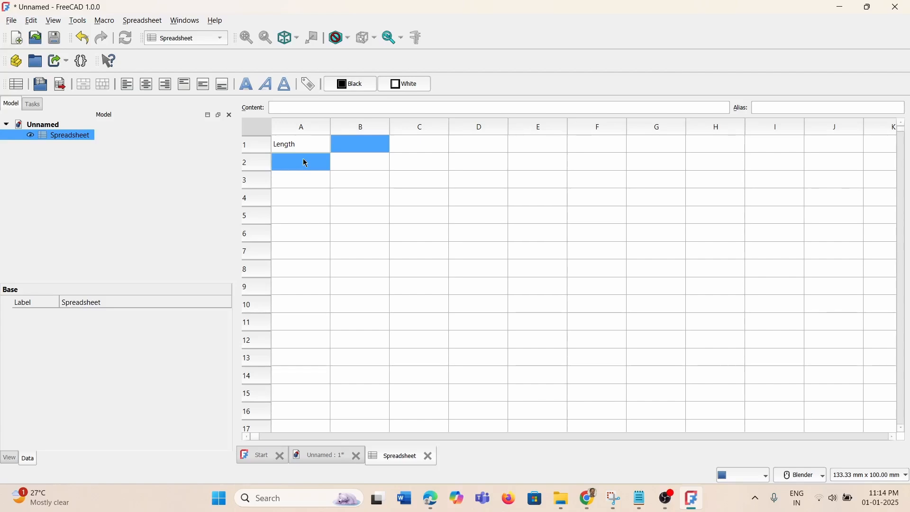
type("Width")
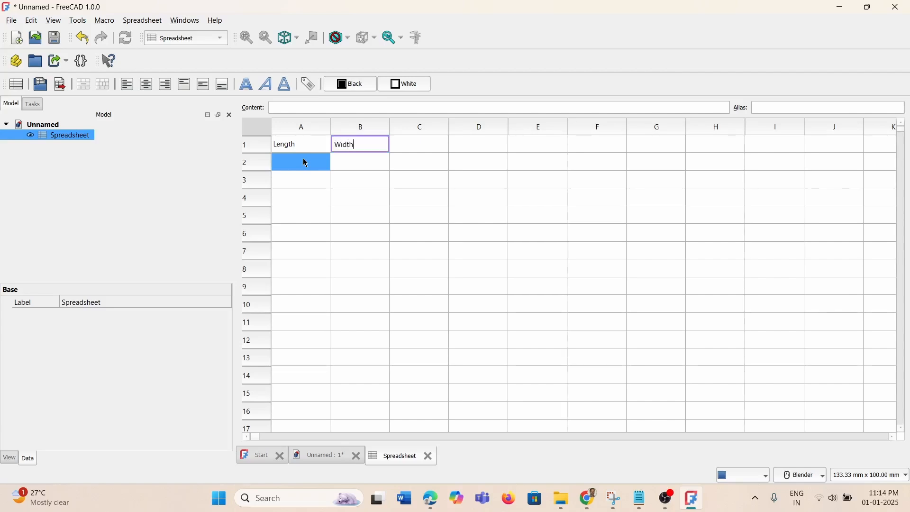
key("BackSpace")
key("BackSpace")
key("BackSpace")
key("BackSpace")
key("BackSpace")
left_click(290, 163)
Enter the labels Width in A2 and Height in A3
double_click(290, 162)
type("Width")
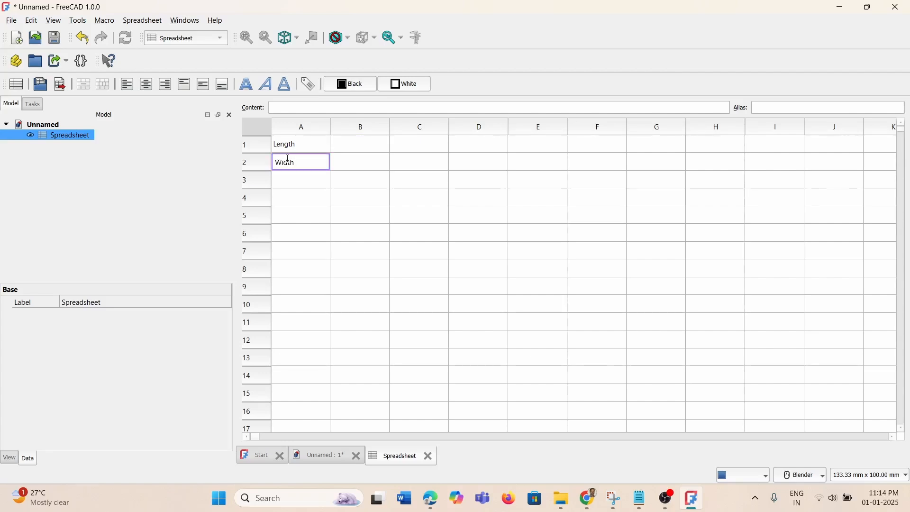
left_click(289, 183)
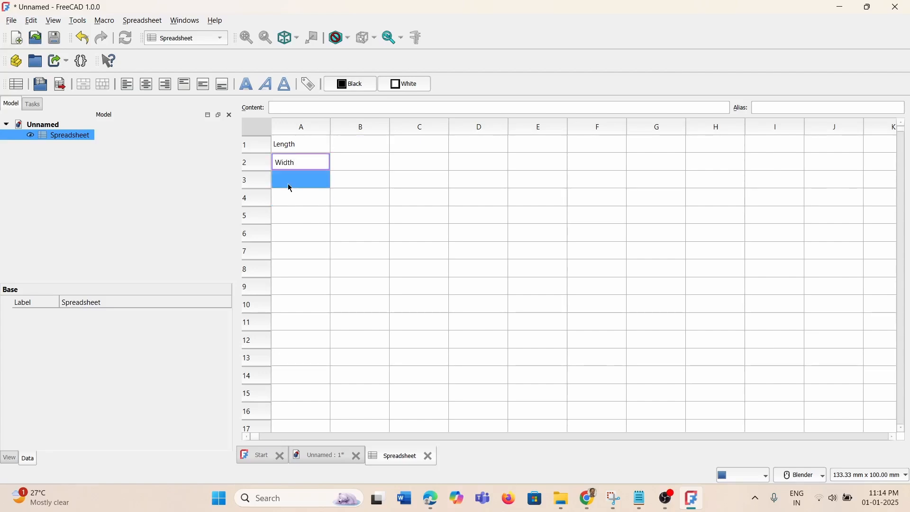
double_click(293, 182)
type("Height")
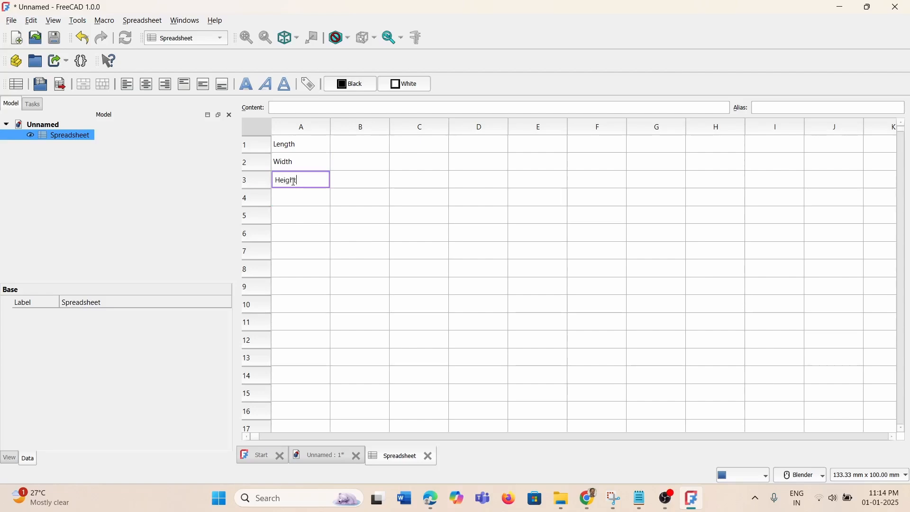
left_click(359, 234)
left_click(366, 166)
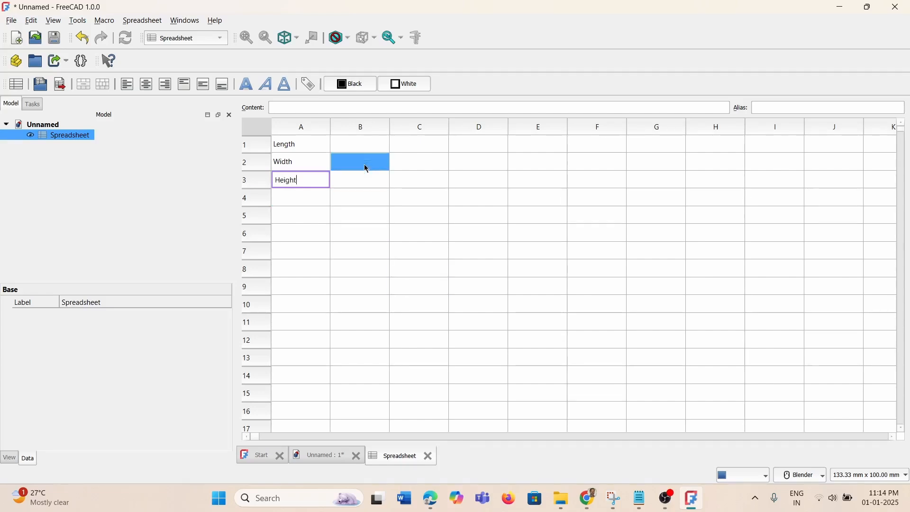
left_click(369, 150)
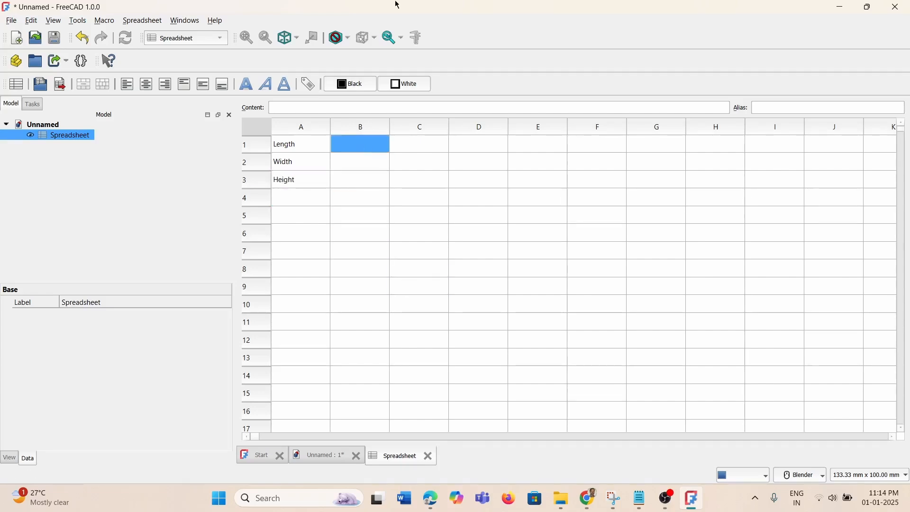
Enter 50 as the Length in B1 and give B2 the formula =B2*2
type("50")
left_click(346, 174)
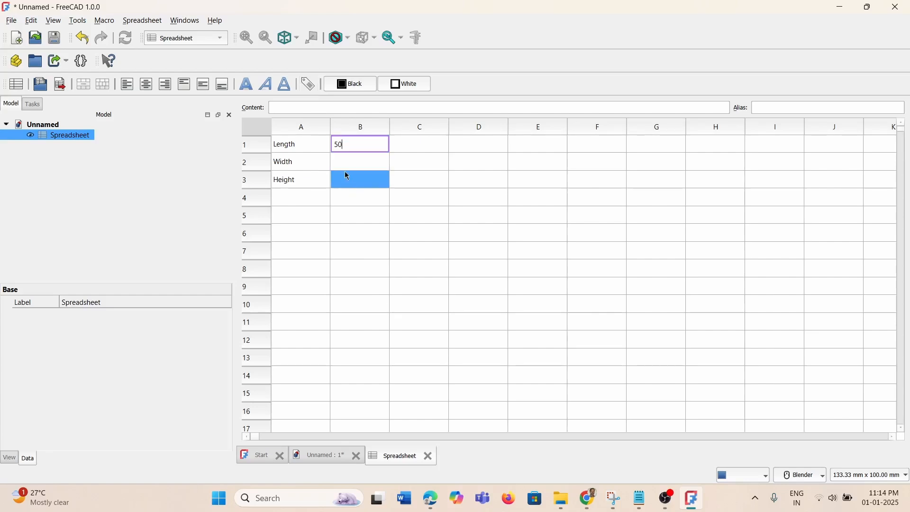
left_click(358, 165)
left_click_drag(357, 164, 378, 154)
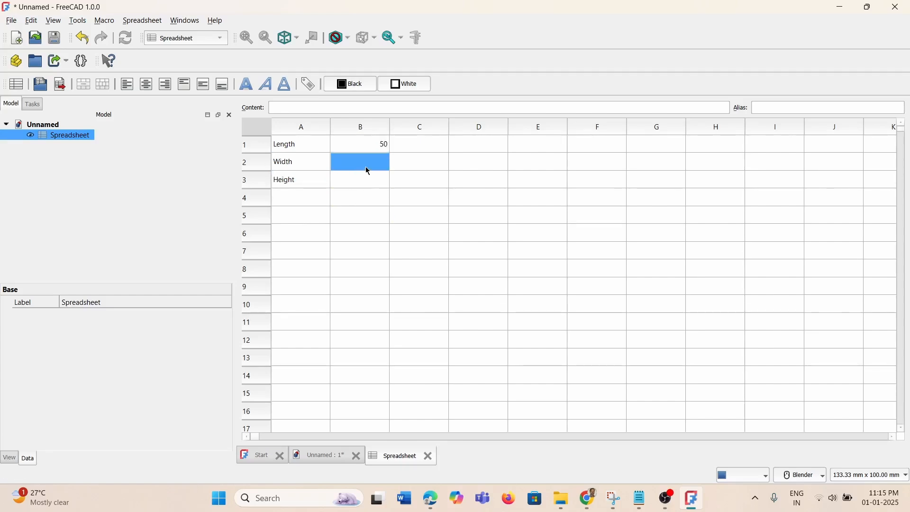
type("=")
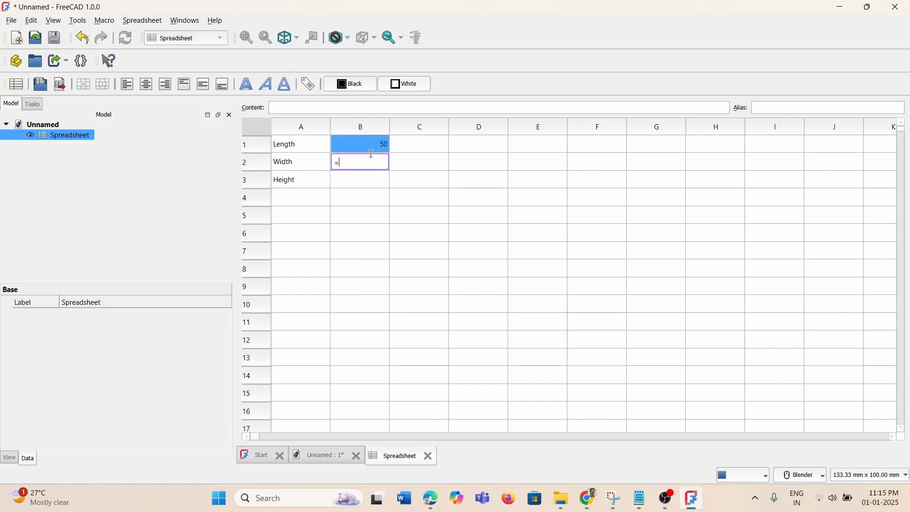
left_click(372, 148)
left_click(355, 166)
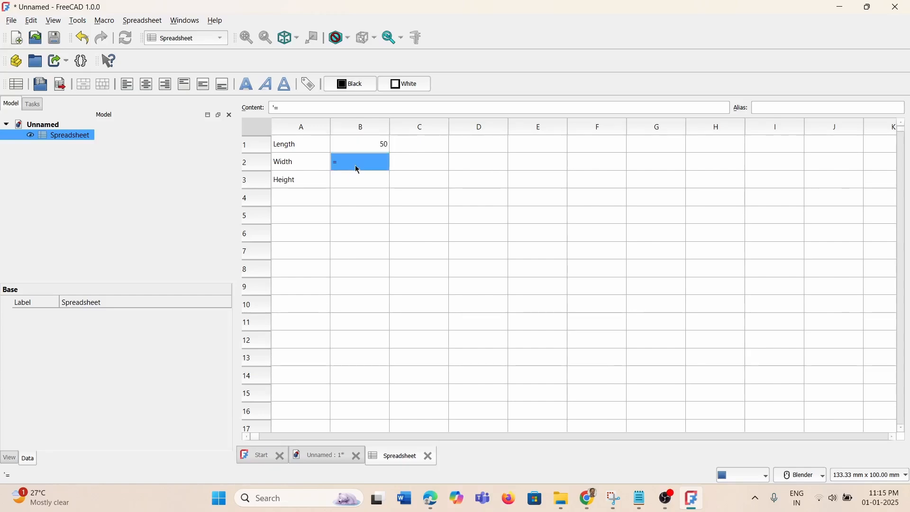
double_click(352, 165)
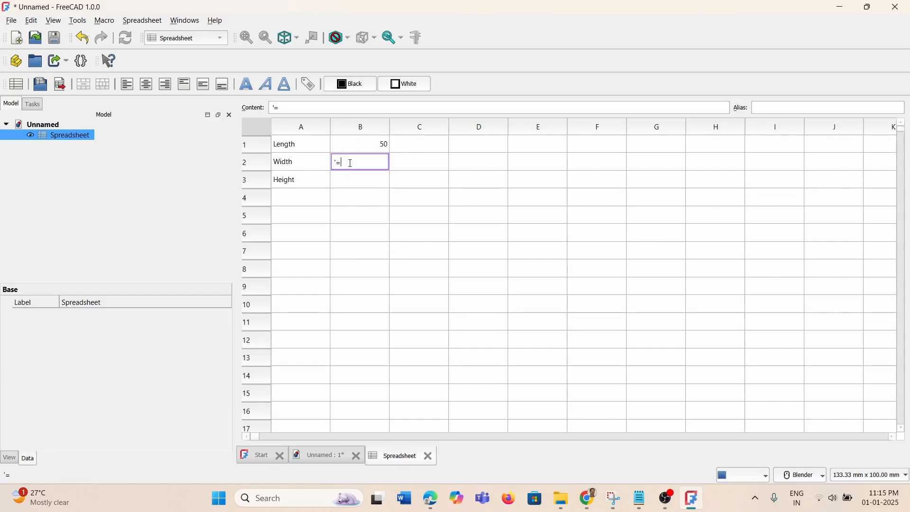
key("BackSpace")
key("BackSpace")
type("=B")
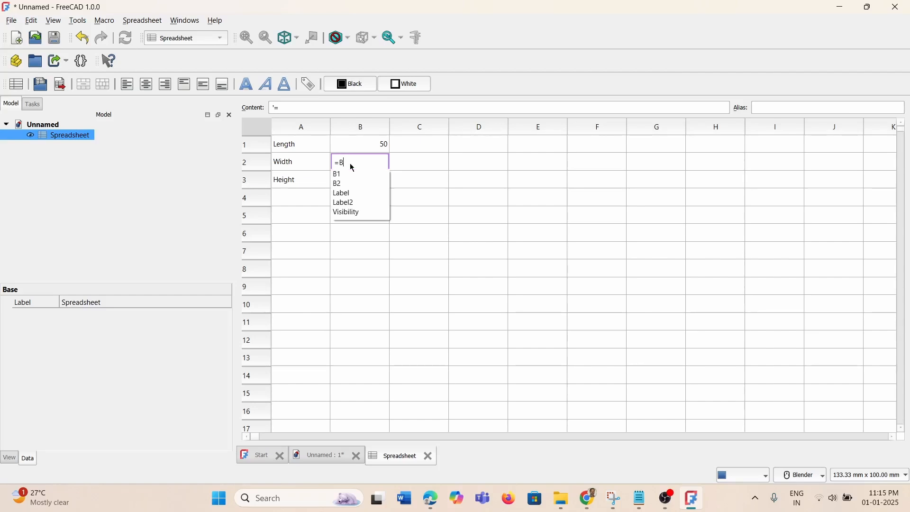
type("2")
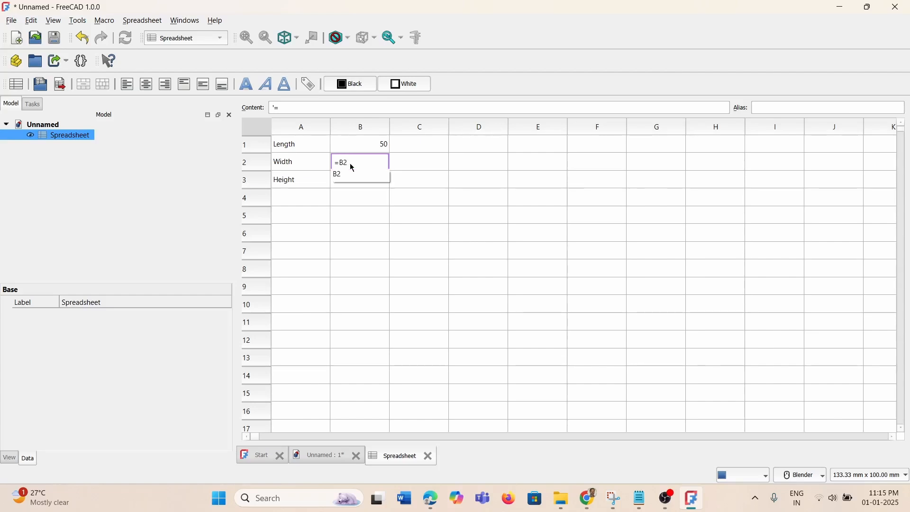
type("*2")
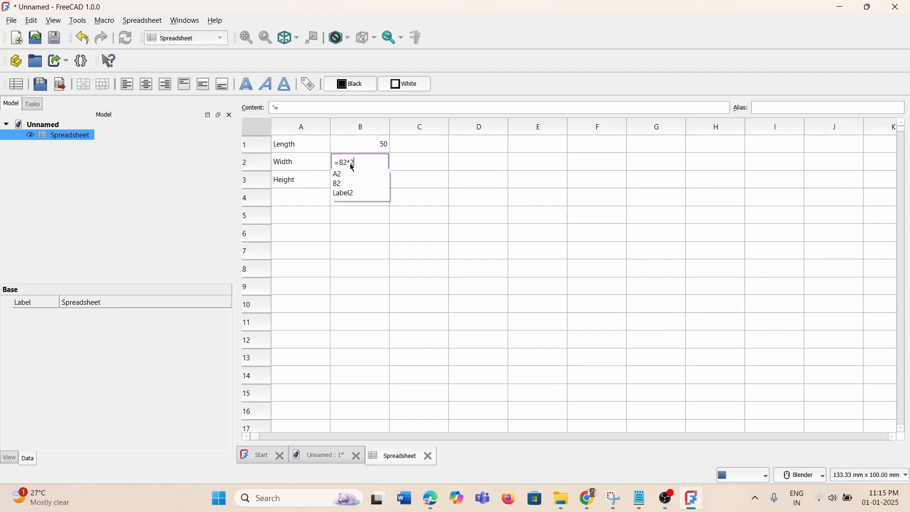
key("Return")
key("Return")
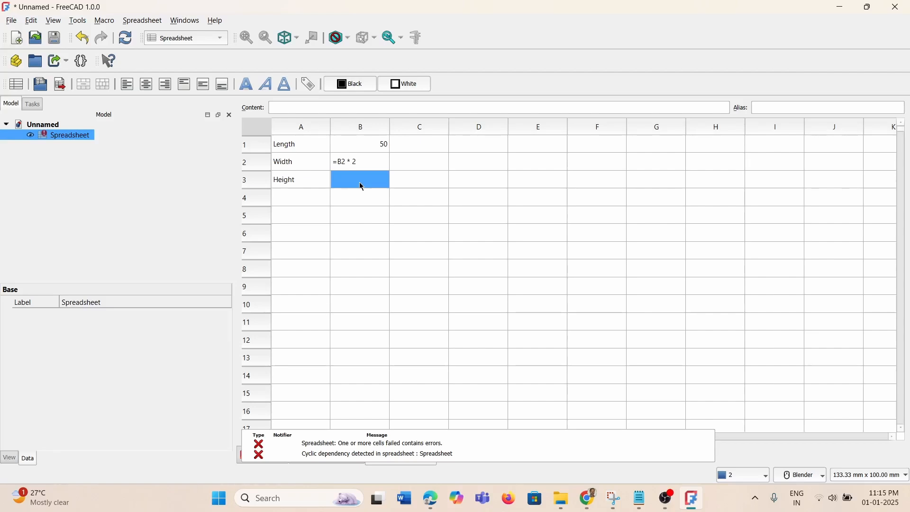
Select cell B3, then reopen the cyclic Width formula in B2
left_click_drag(359, 183, 365, 163)
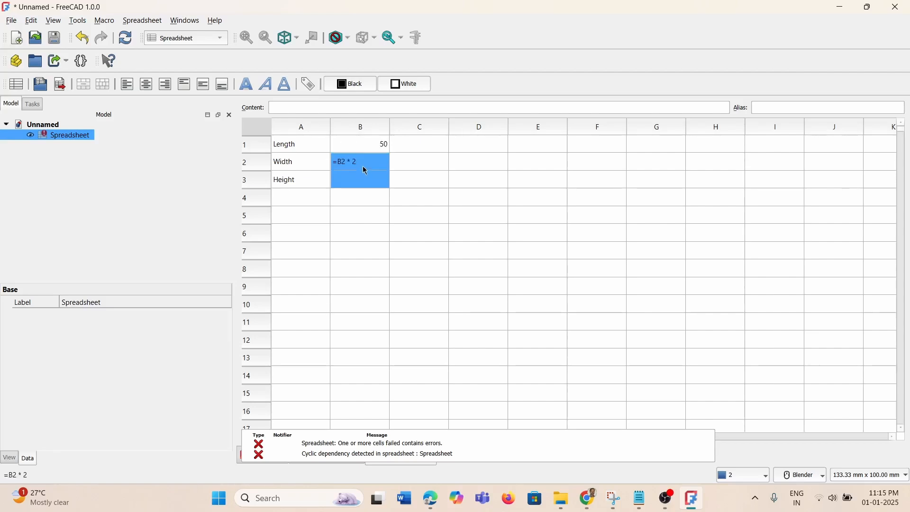
mouse_move(365, 170)
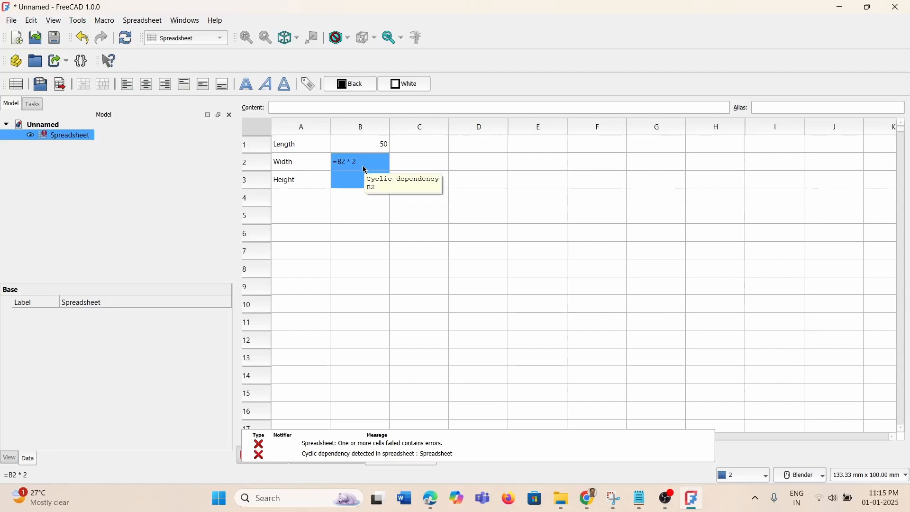
left_click(352, 183)
double_click(350, 186)
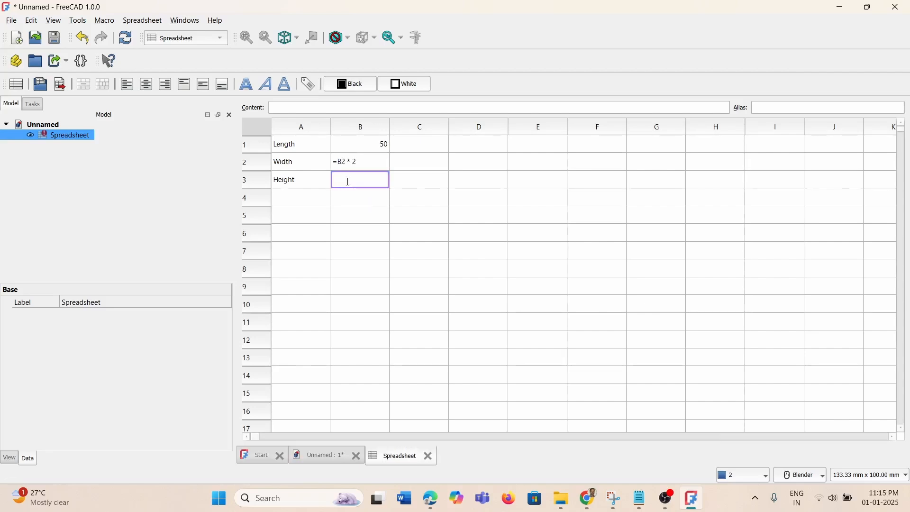
double_click(345, 163)
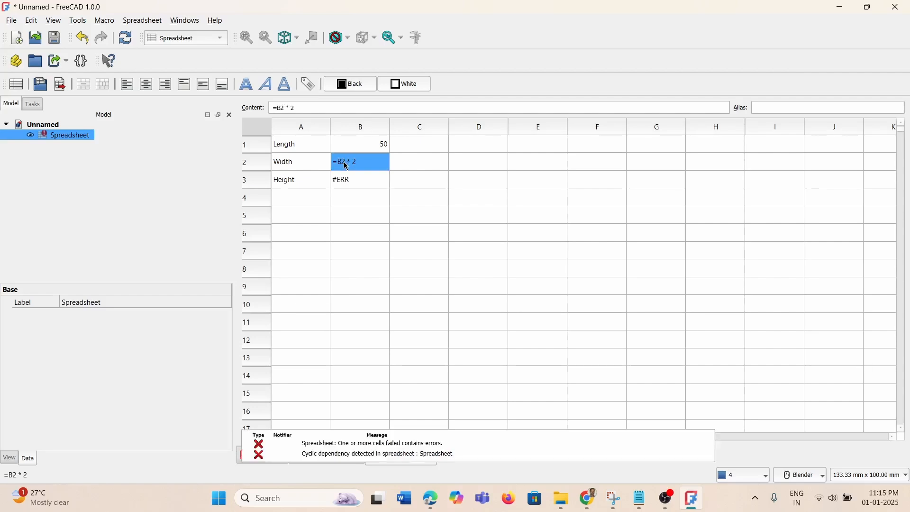
Correct B2's formula to reference B1 so Width shows 100
left_click(345, 162)
key("BackSpace")
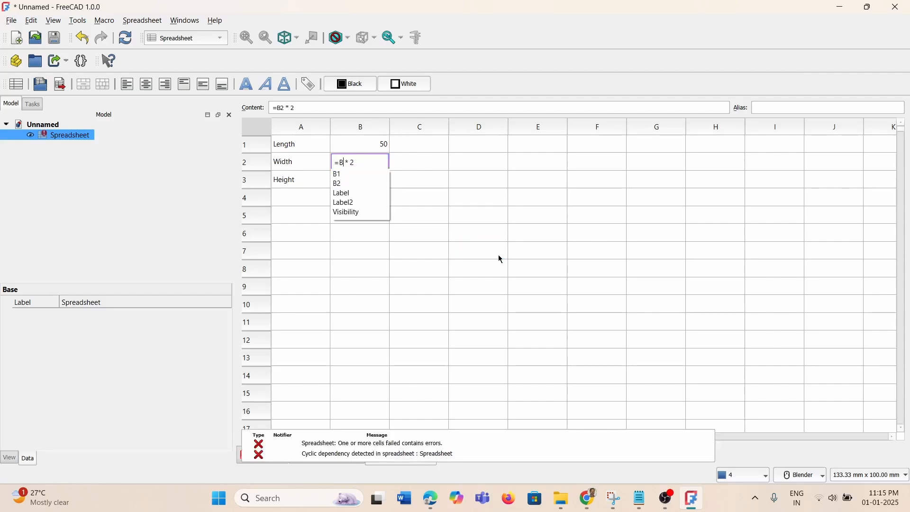
type("1")
left_click(368, 181)
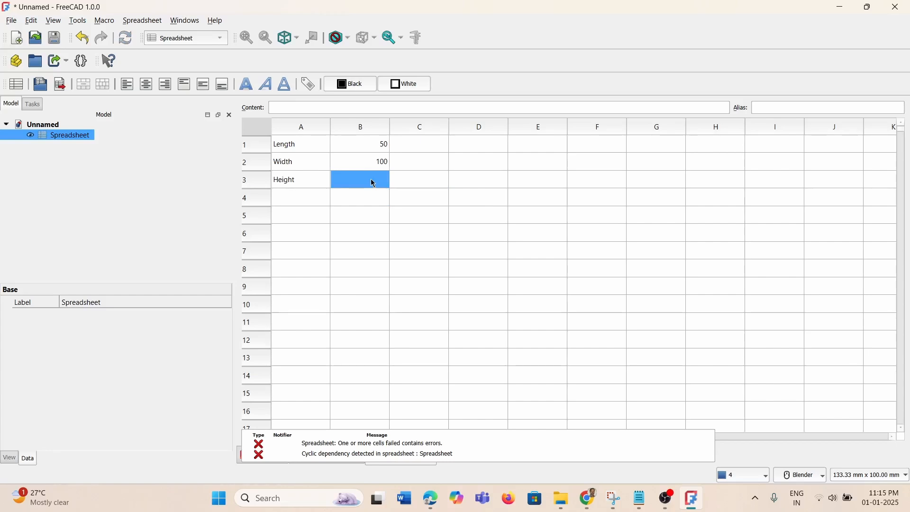
Enter =B2*0.5 in B3 so Height shows 50, and dismiss the error notifications
type("=")
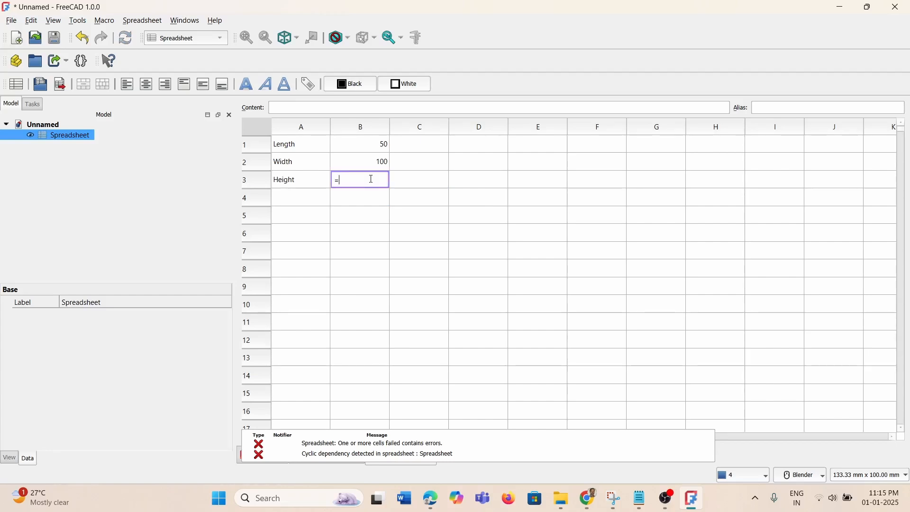
type("B2*1.")
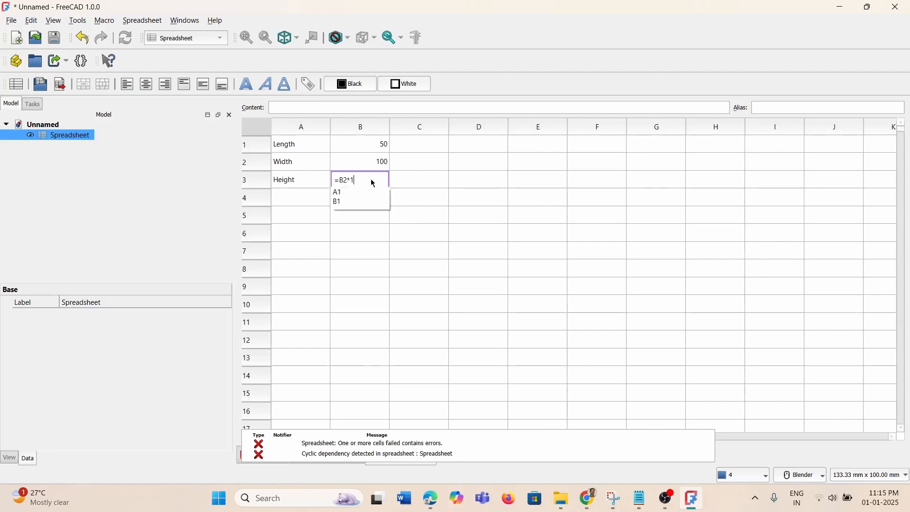
key("BackSpace")
key("BackSpace")
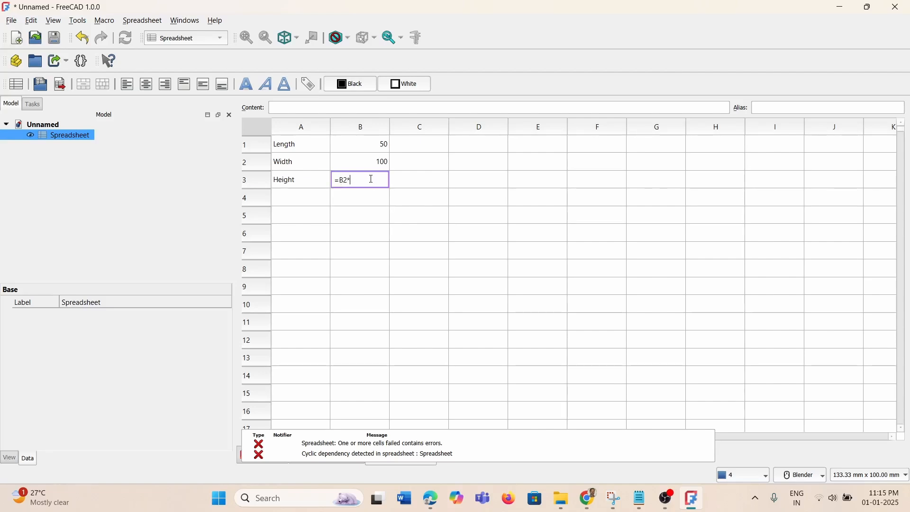
type("0.5")
key("Return")
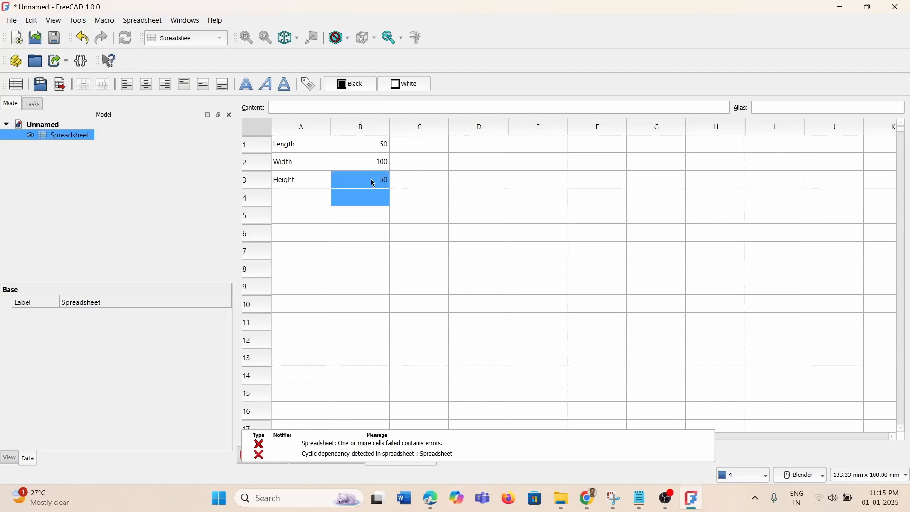
left_click(377, 209)
Set the Length in B1 to 100 so Width becomes 200 and Height 100
left_click(376, 150)
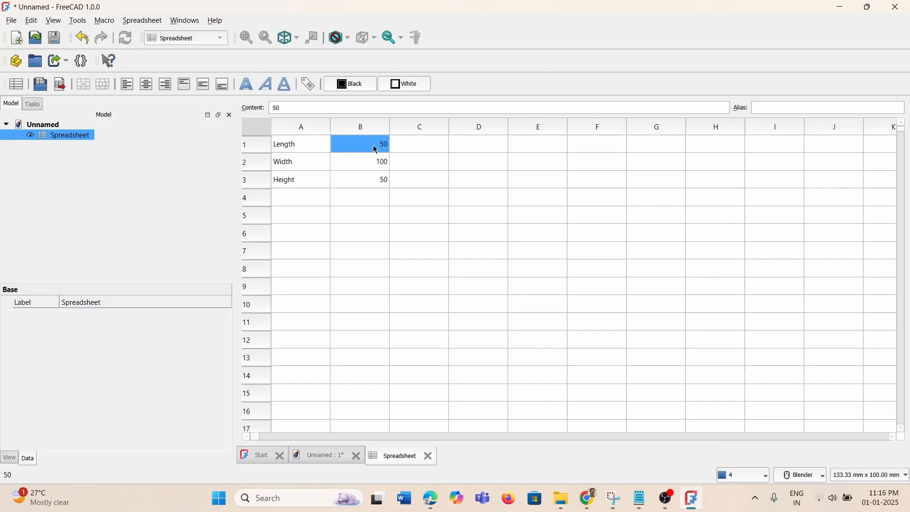
type("100")
key("Return")
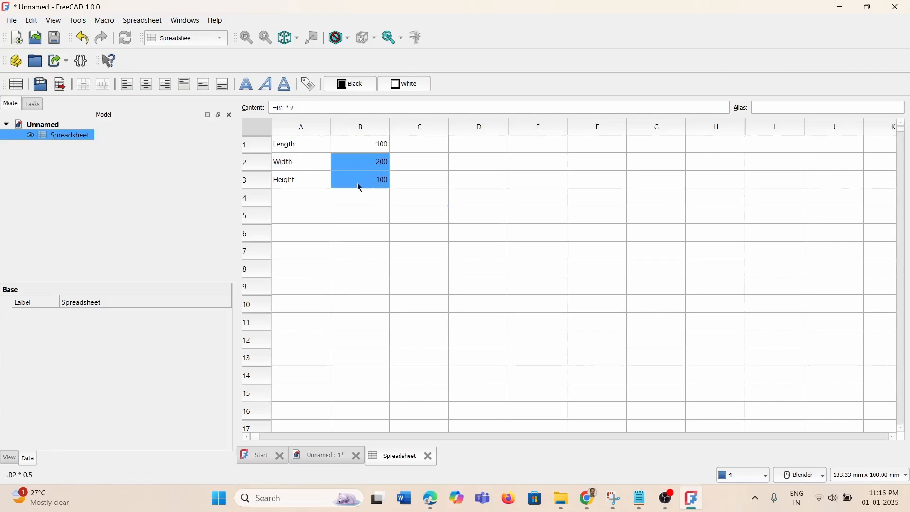
left_click(377, 217)
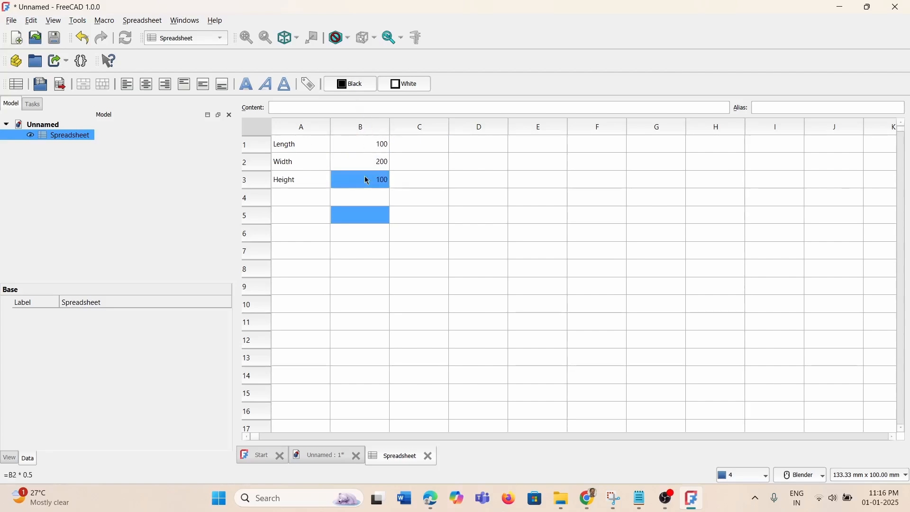
left_click(378, 144)
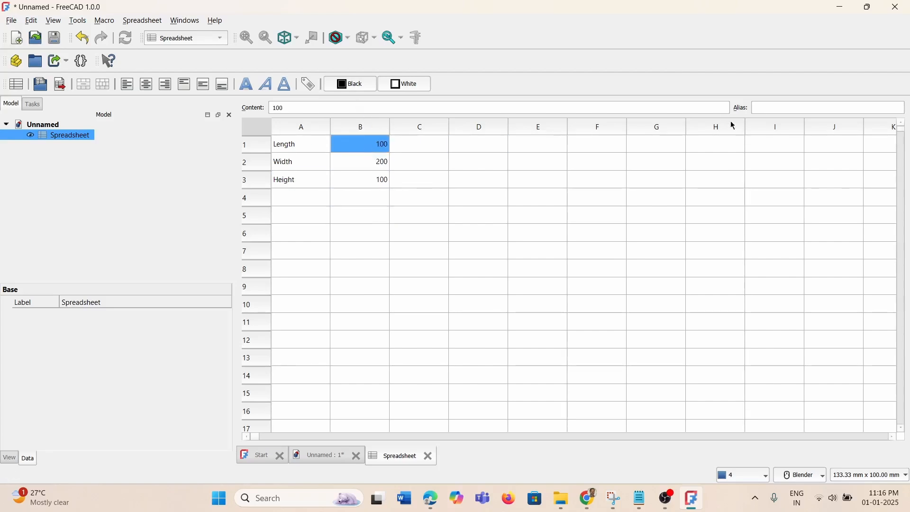
left_click(774, 109)
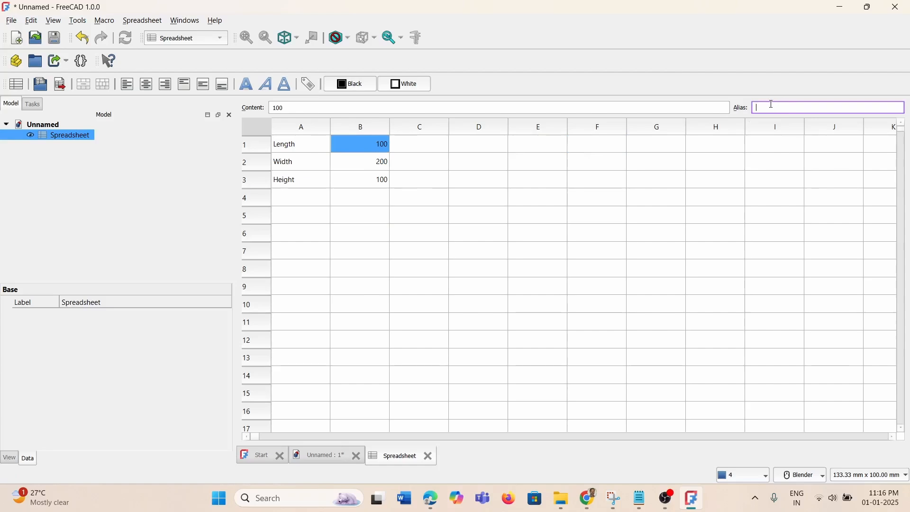
Enter the aliases Length for B1, Width for B2 and Height for B3
type("Length")
key("Return")
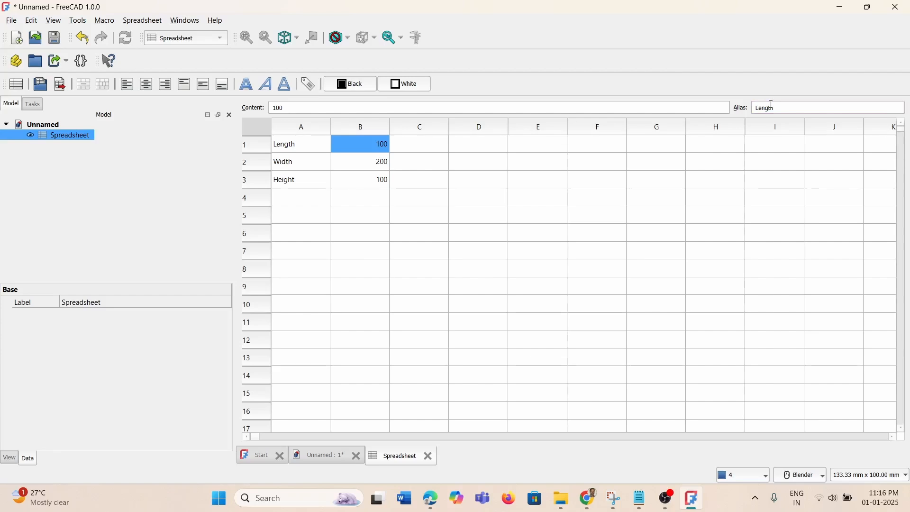
left_click(379, 163)
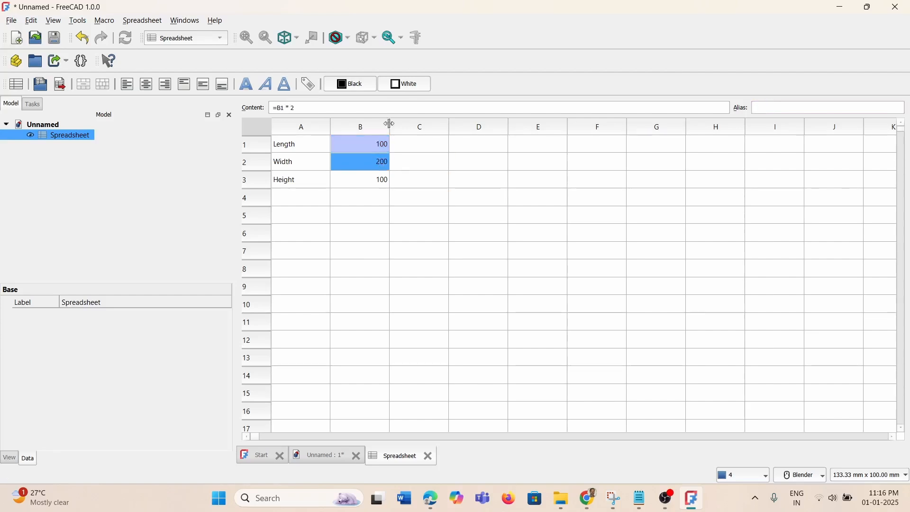
left_click(809, 108)
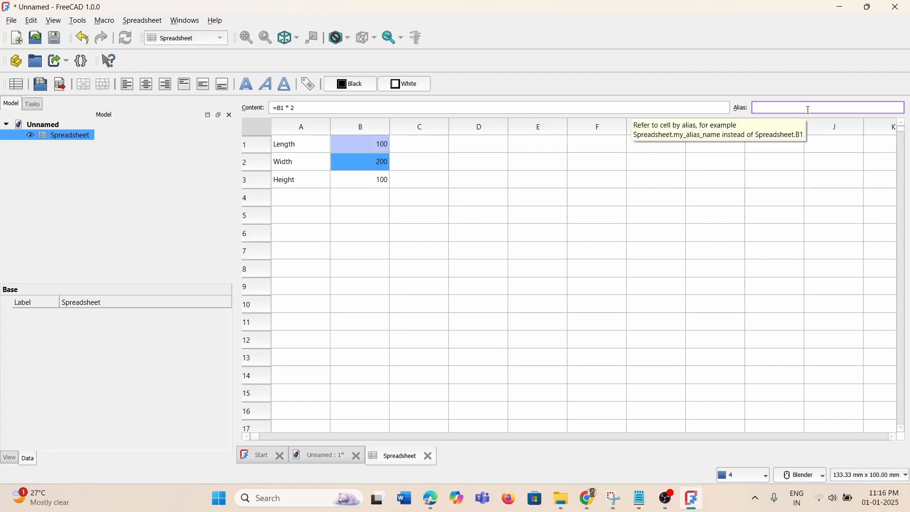
type("Width")
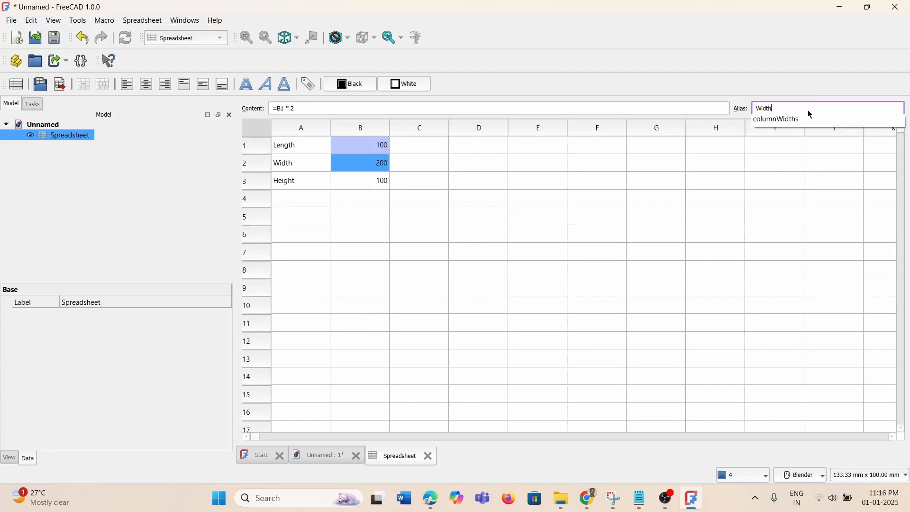
key("Return")
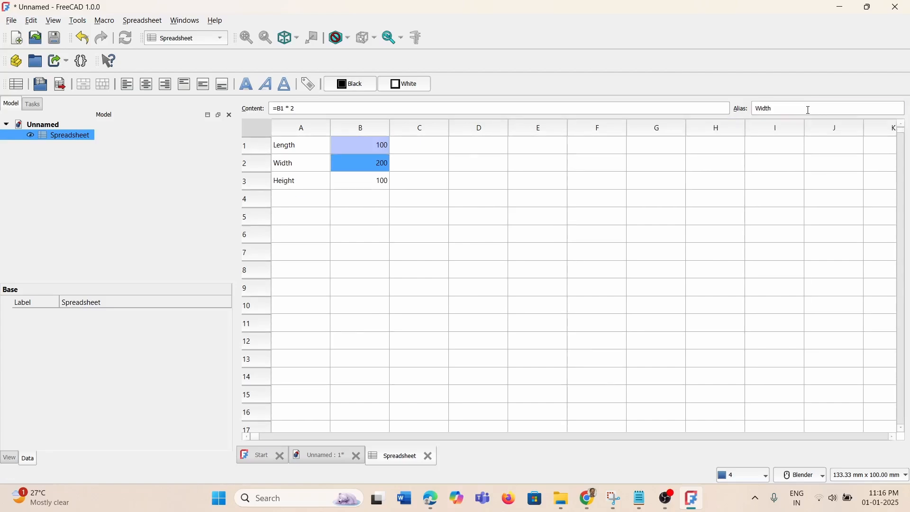
left_click(379, 183)
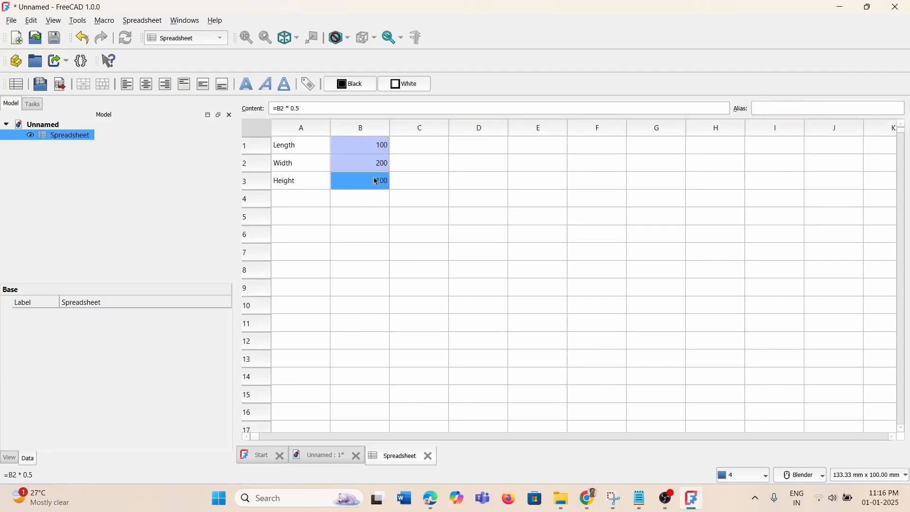
left_click(793, 108)
type("H")
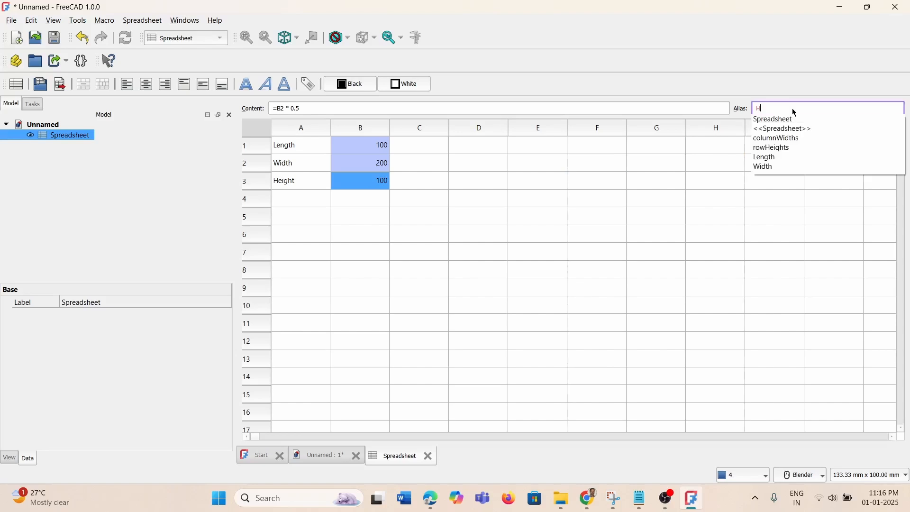
type("eight")
key("Return")
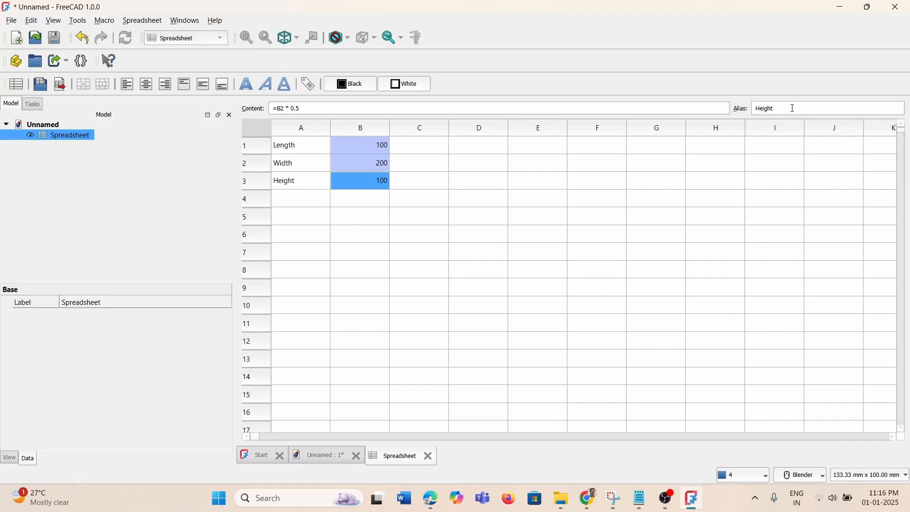
left_click(399, 307, "ctrl")
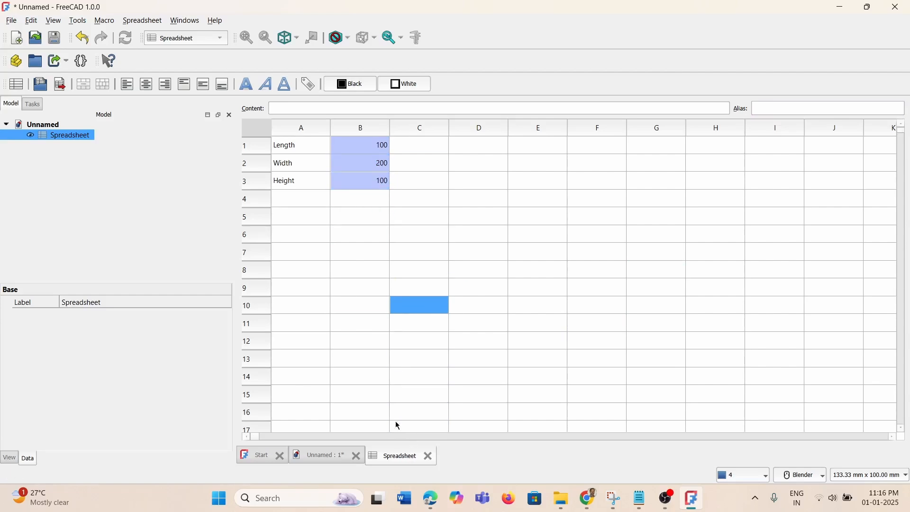
Rename the Spreadsheet object to Parameter and return to the Unnamed 3D view
right_click(62, 137)
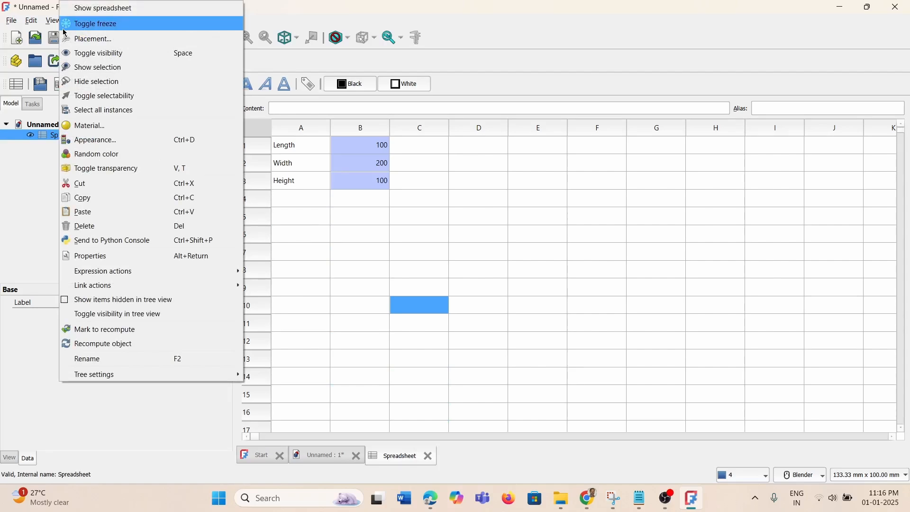
left_click(142, 359)
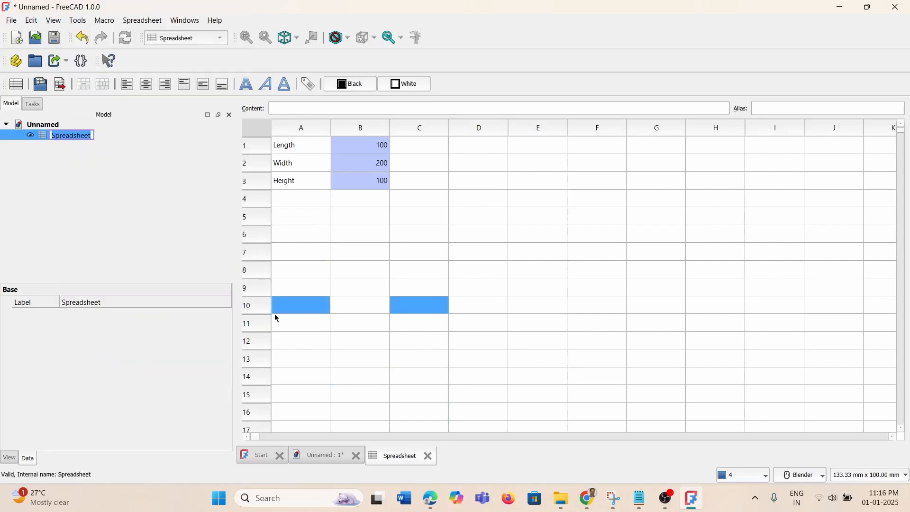
type("Parameter")
left_click(199, 216)
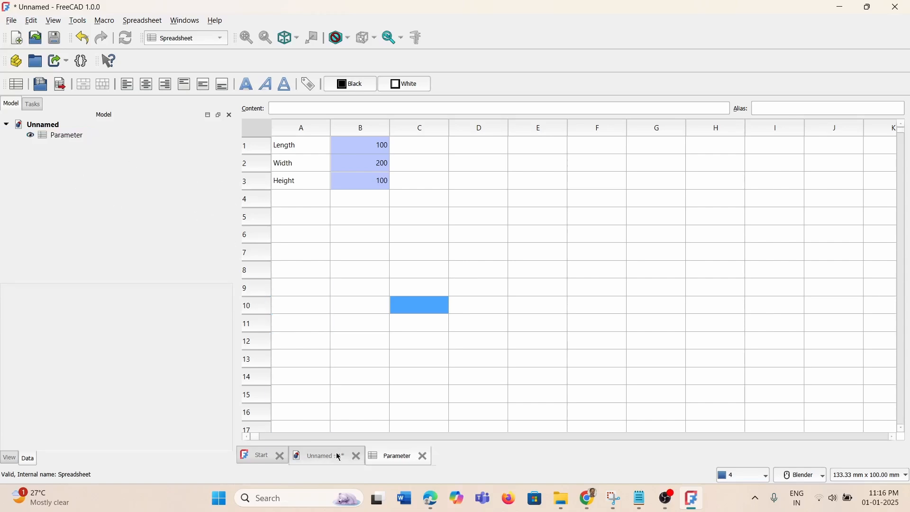
left_click(322, 458)
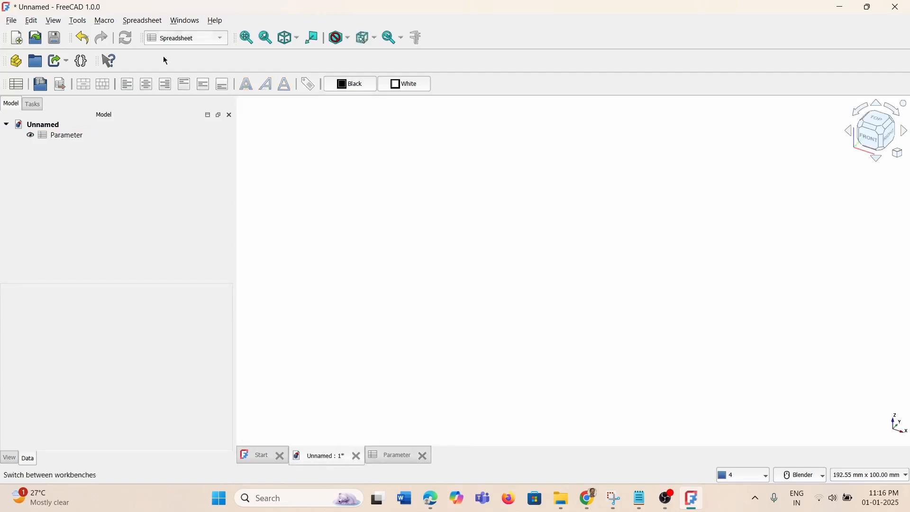
Switch to Part Design and start a new body sketch on the XZ plane
left_click(212, 39)
left_click(175, 127)
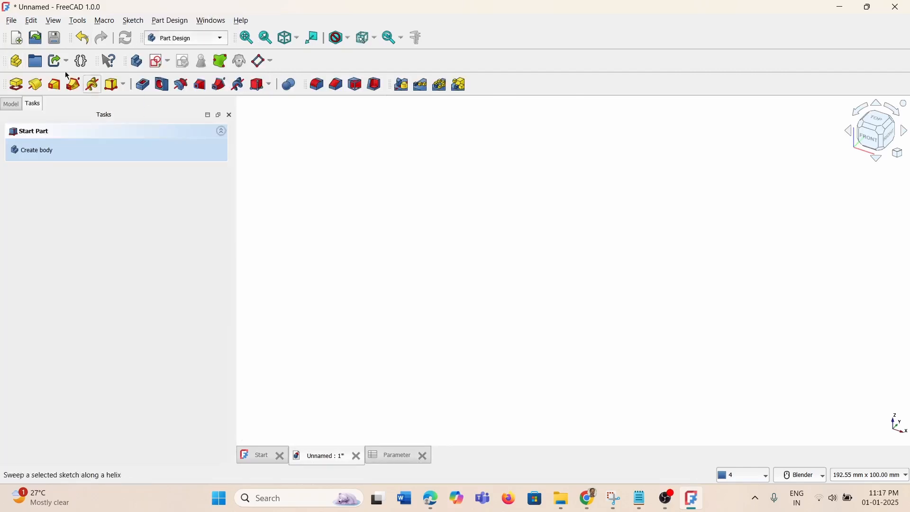
left_click(156, 64)
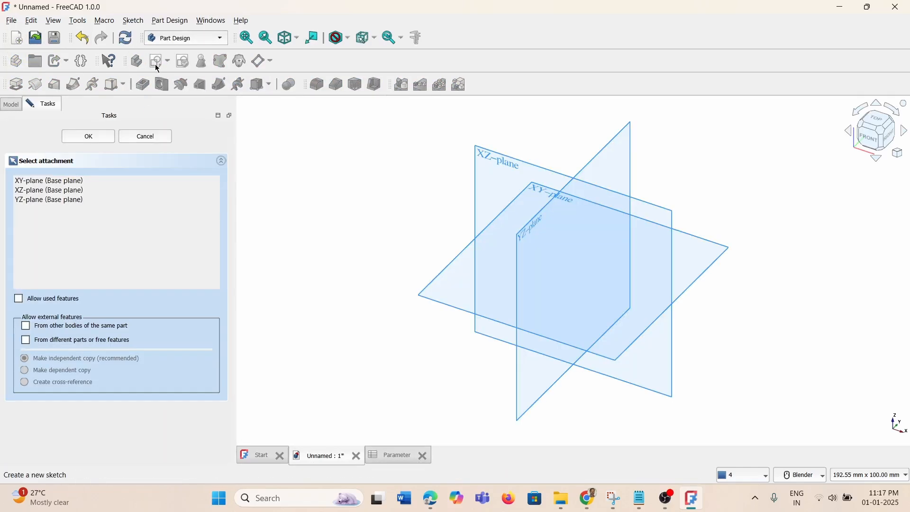
left_click(597, 183)
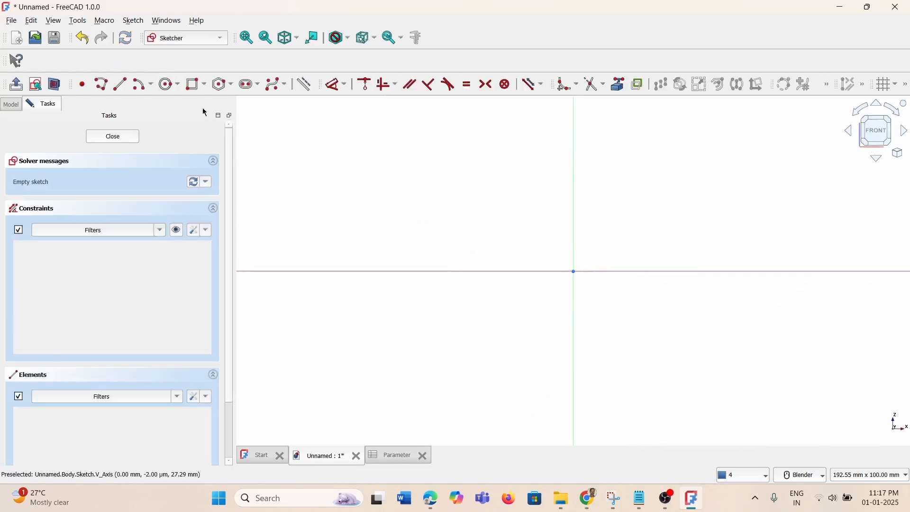
Draw a rectangle in the sketch
left_click(191, 87)
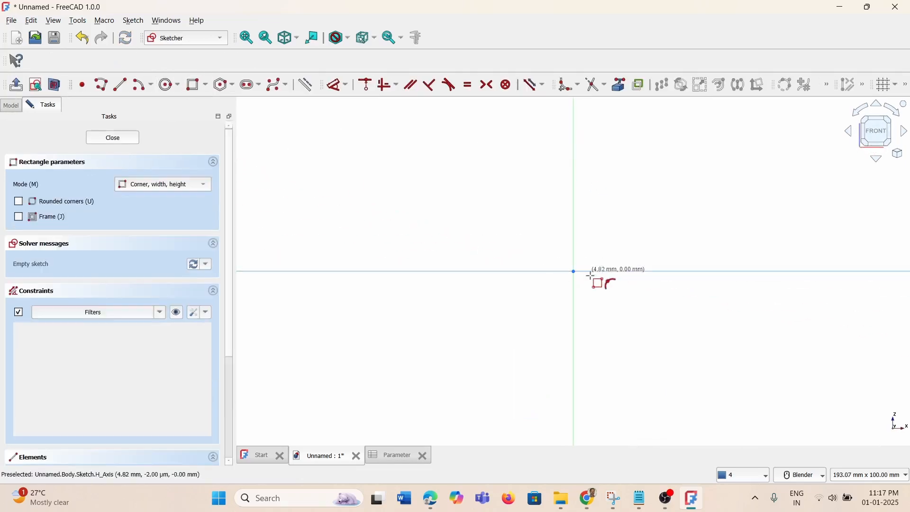
left_click(505, 208)
left_click(707, 368)
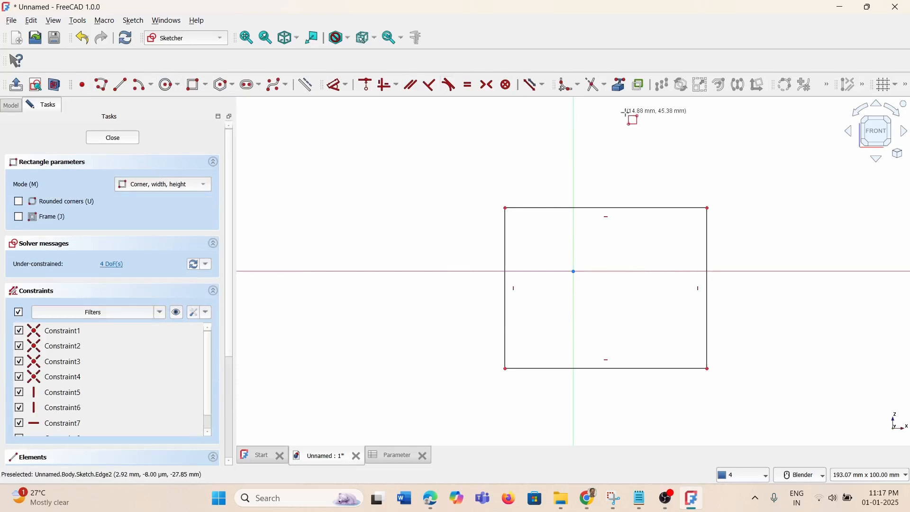
middle_click(649, 176)
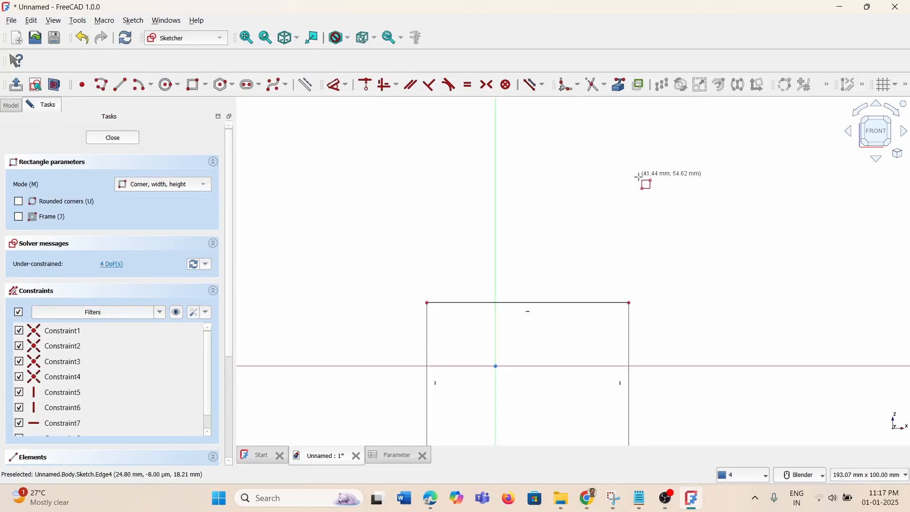
scroll(680, 162, "down", 2)
key("Escape")
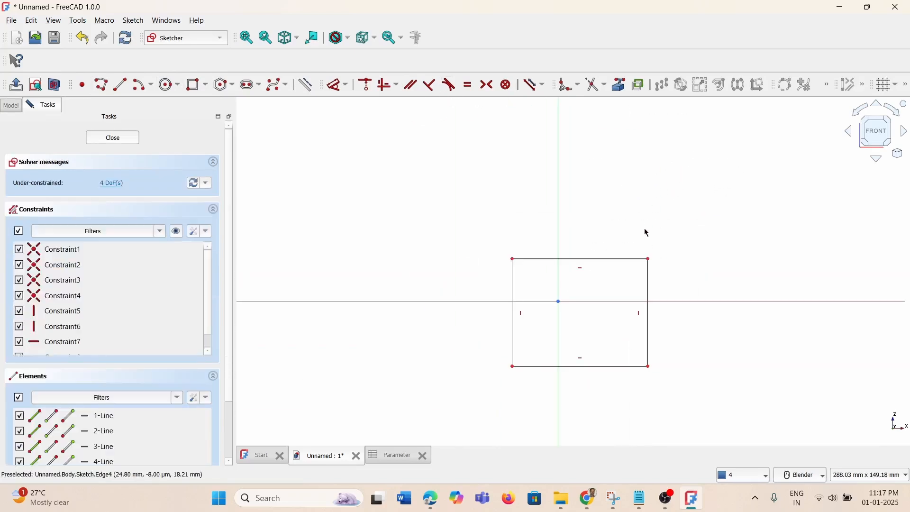
Try a symmetric constraint on opposite corners, undo it, and leave the sketch
left_click(650, 261)
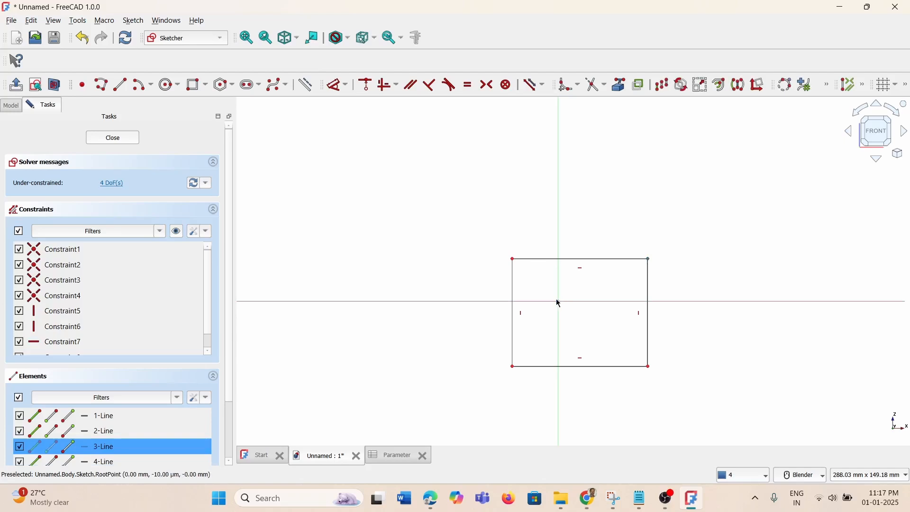
left_click(526, 367)
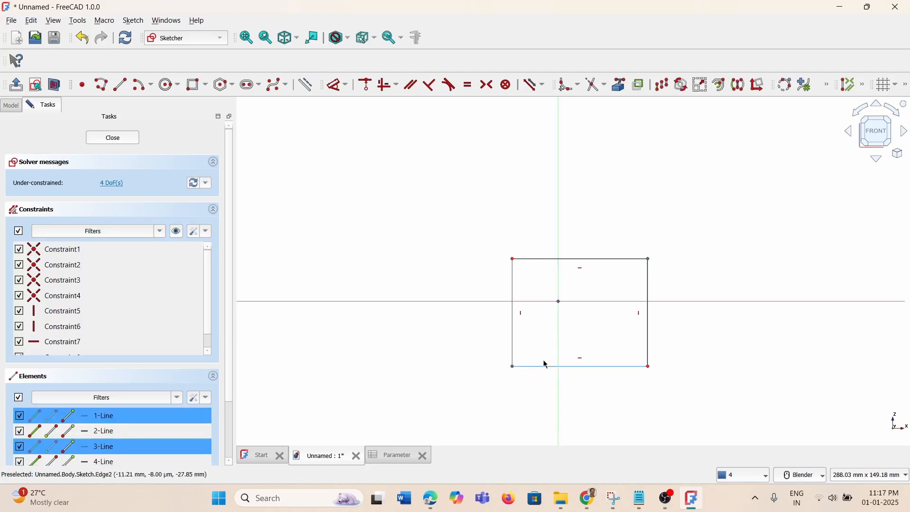
left_click(487, 85)
key("ctrl+z")
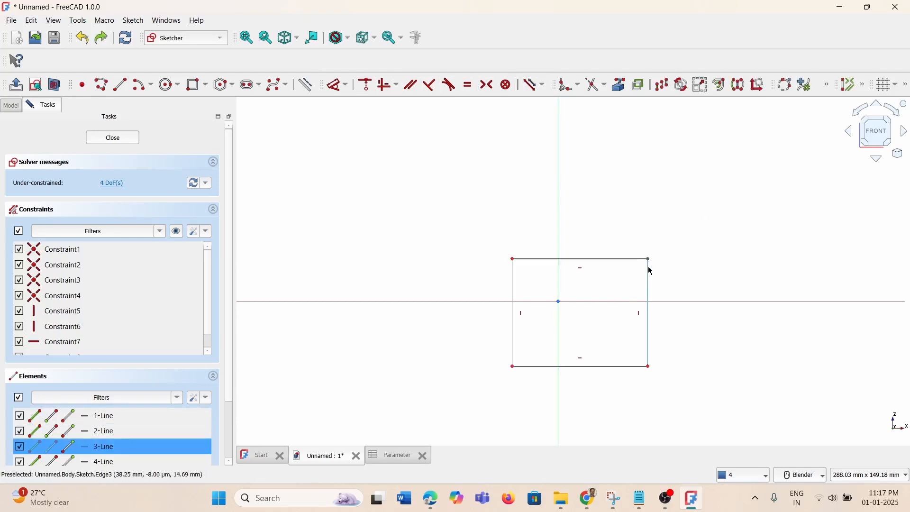
key("Escape")
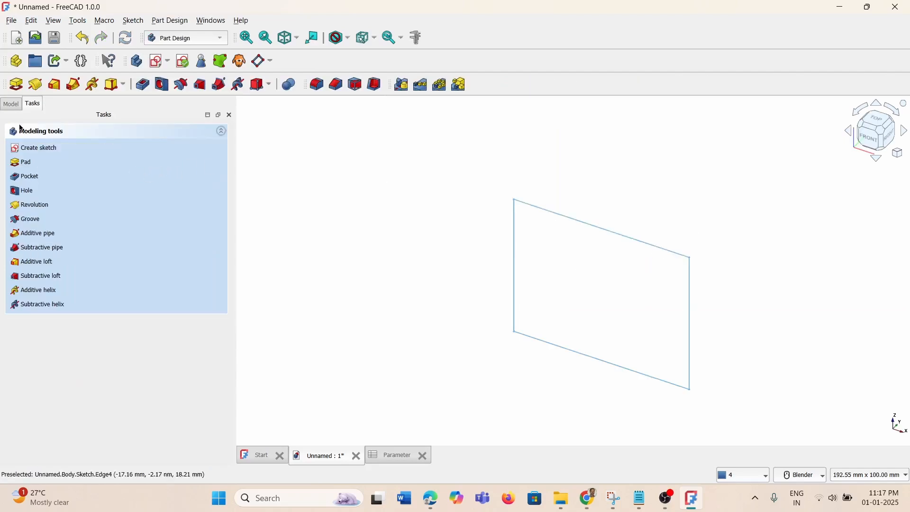
Reopen the sketch and constrain opposite rectangle corners symmetric about the origin
left_click(11, 103)
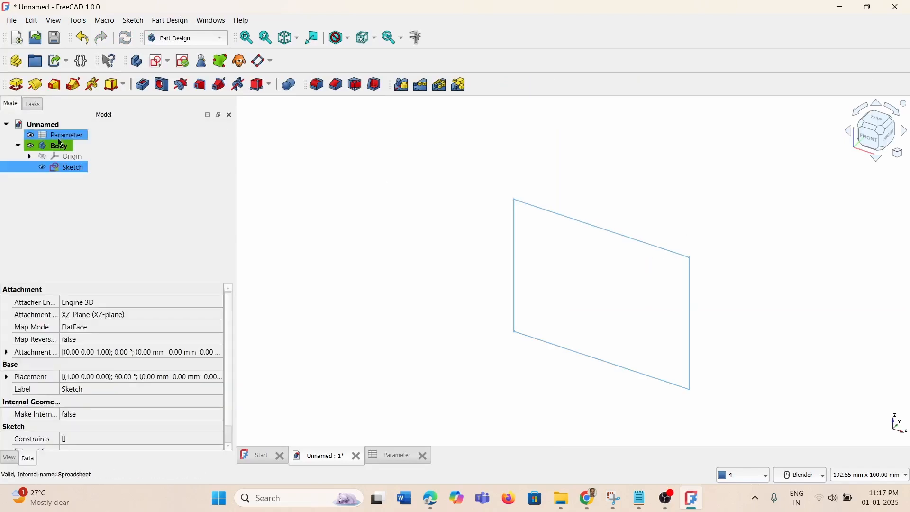
double_click(70, 169)
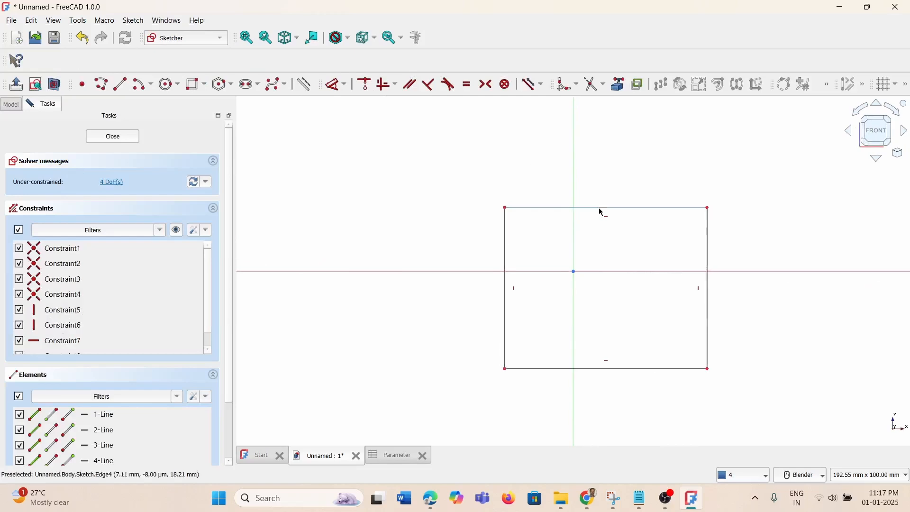
left_click(706, 208)
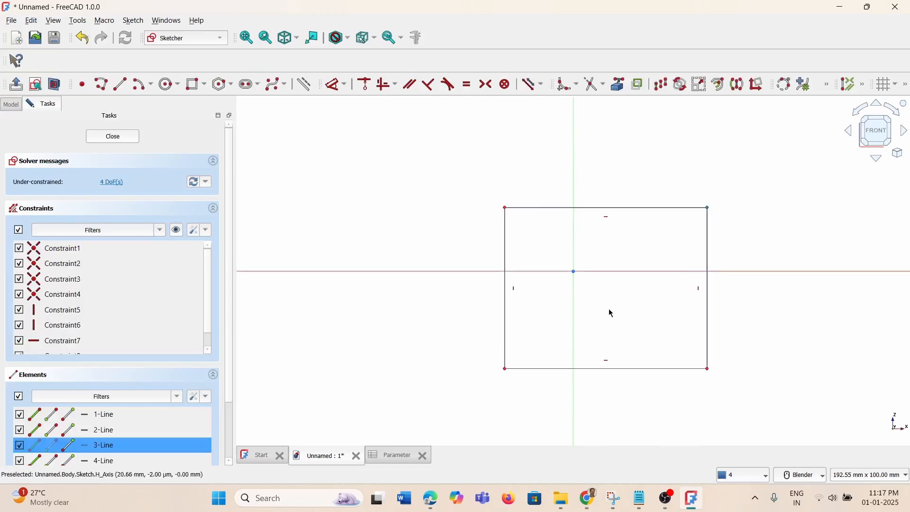
left_click(504, 369)
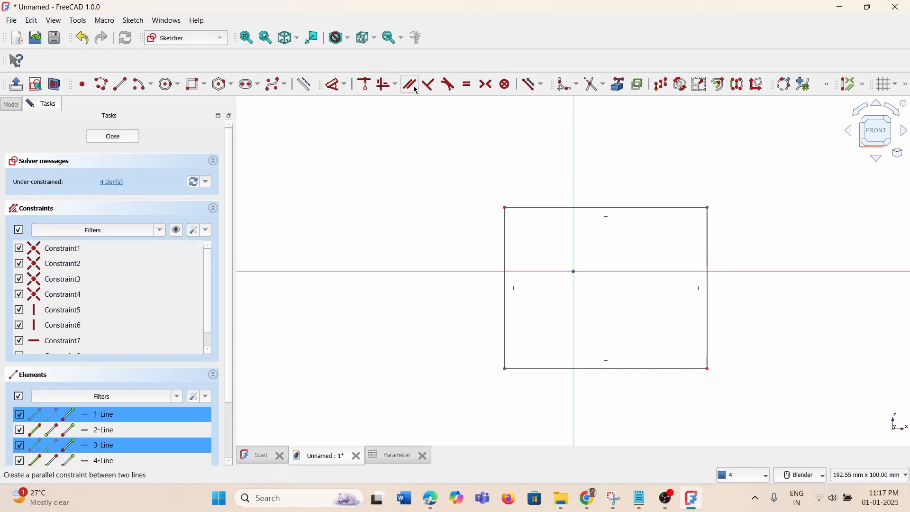
left_click(485, 85)
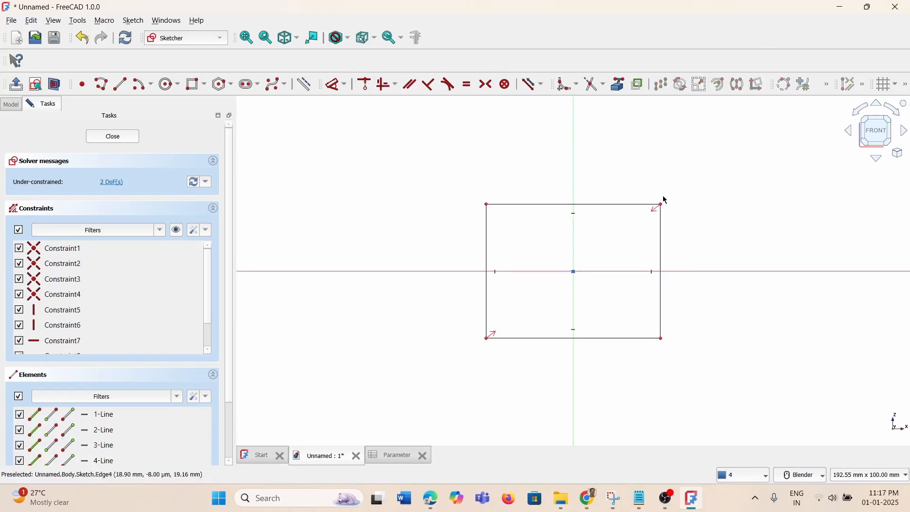
mouse_move(661, 204)
left_mouse_down()
mouse_move(650, 209)
mouse_move(663, 204)
left_mouse_up()
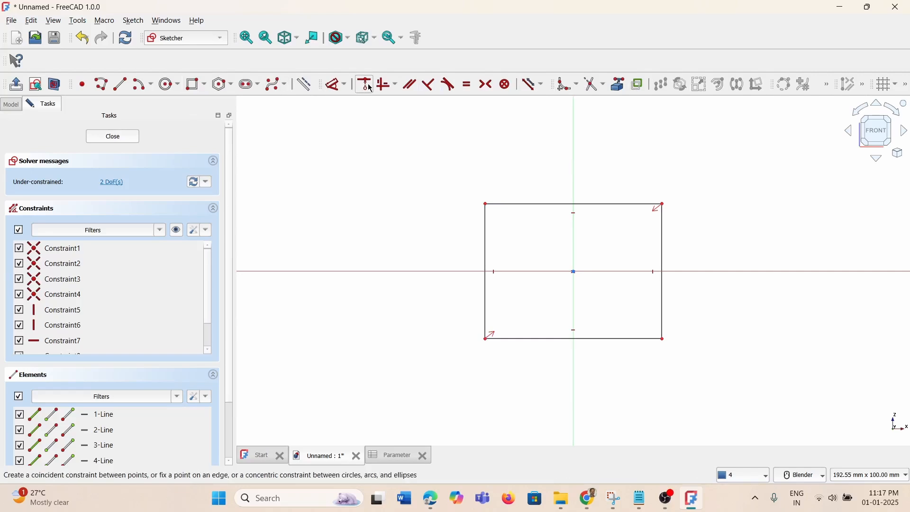
left_click(391, 90)
Constrain the top edge's horizontal distance to Spreadsheet.Length, making the rectangle 100 mm wide
left_click(361, 116)
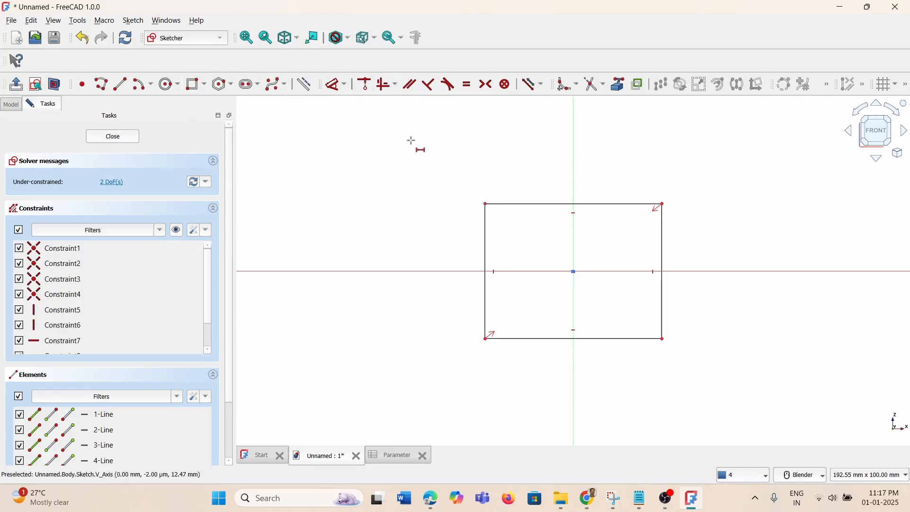
left_click(521, 204)
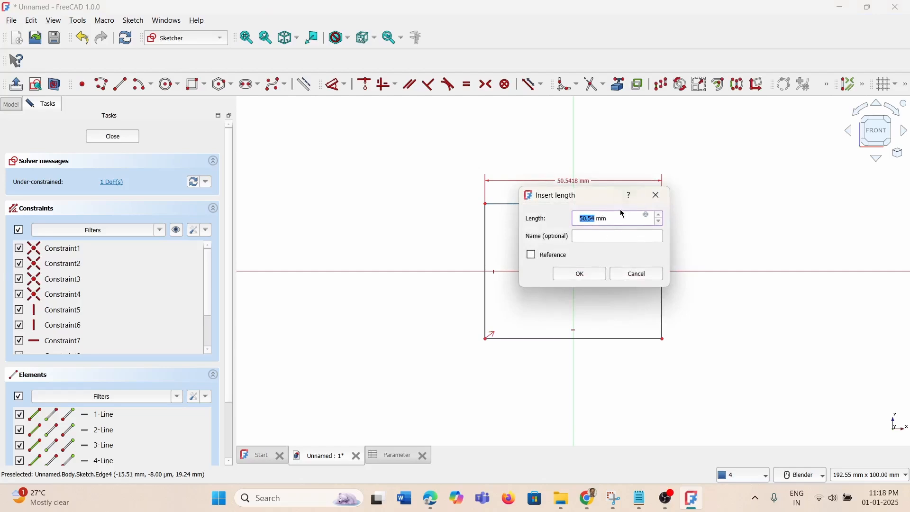
left_click(647, 216)
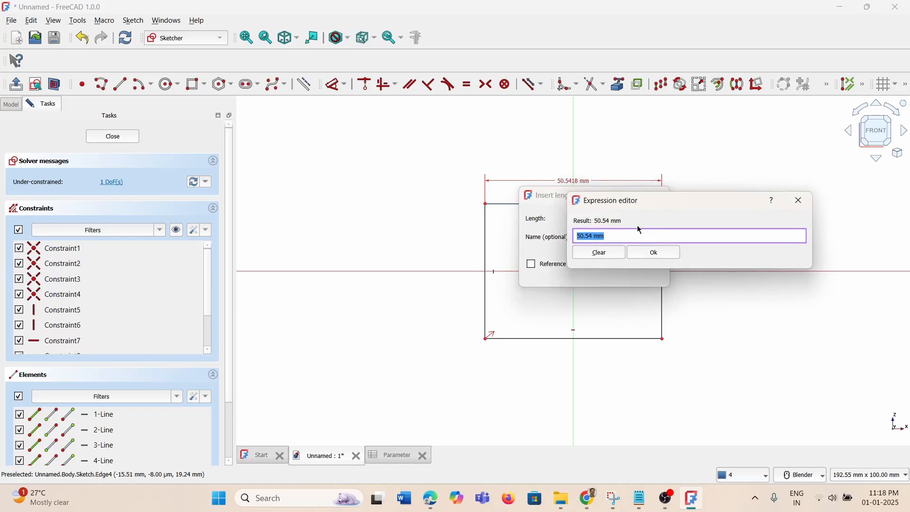
type("Spreadsheet.")
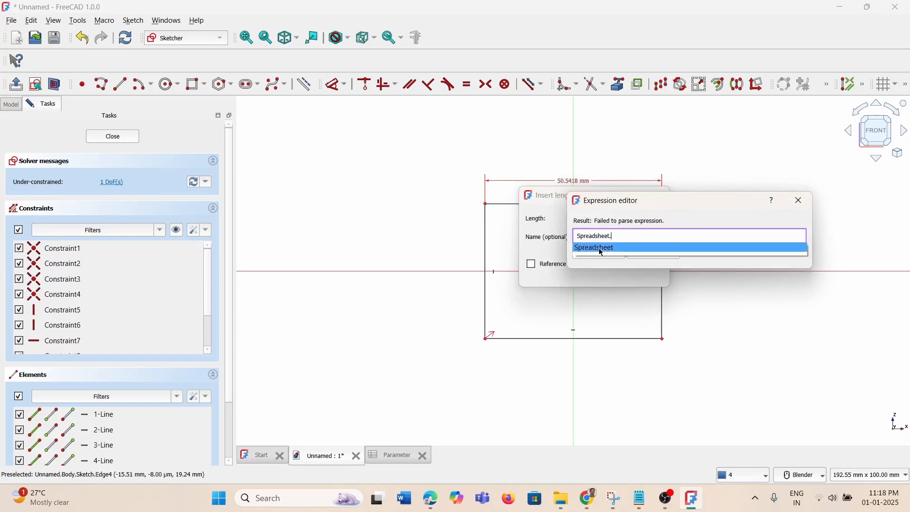
left_click(598, 251)
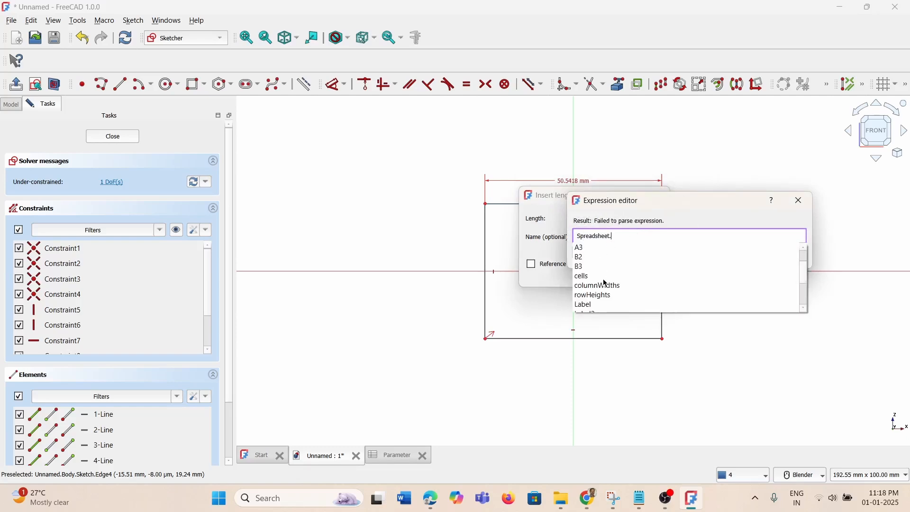
scroll(616, 284, "down", 3)
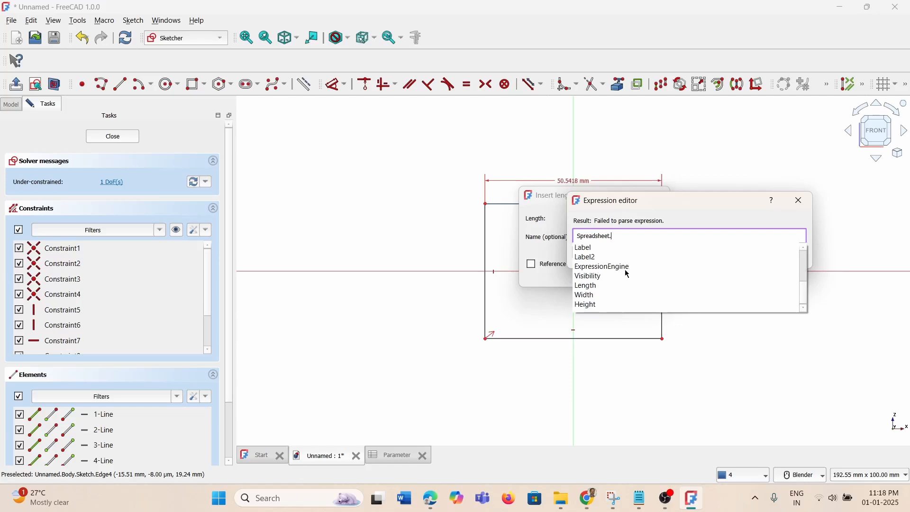
left_click(590, 286)
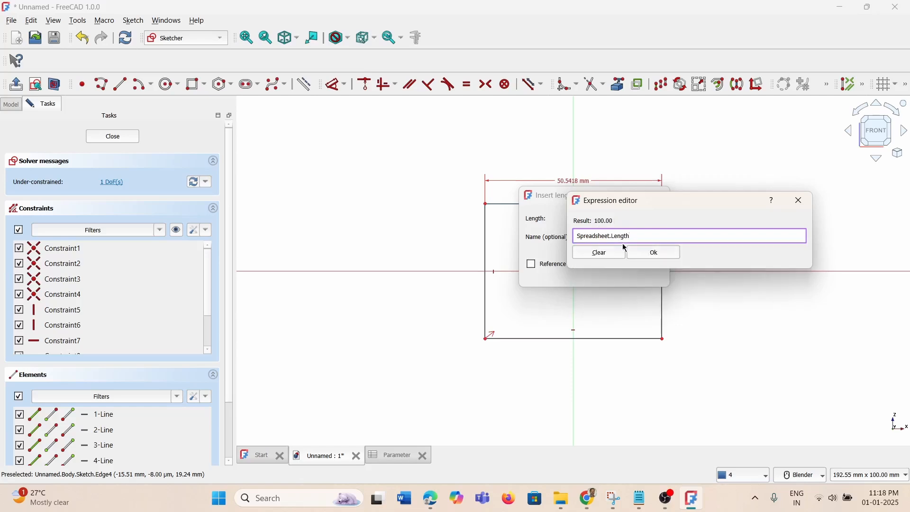
left_click(651, 254)
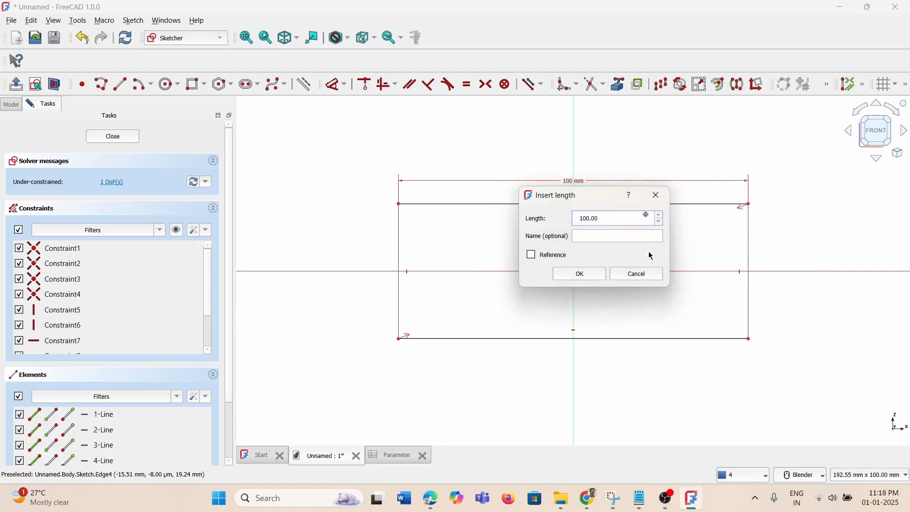
left_click(583, 275)
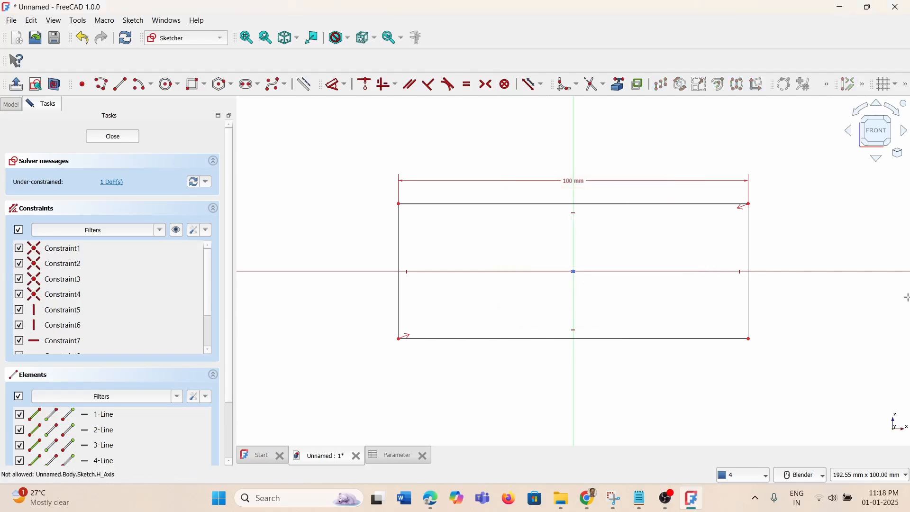
Add a vertical distance constraint to the rectangle's right edge
left_click(748, 249)
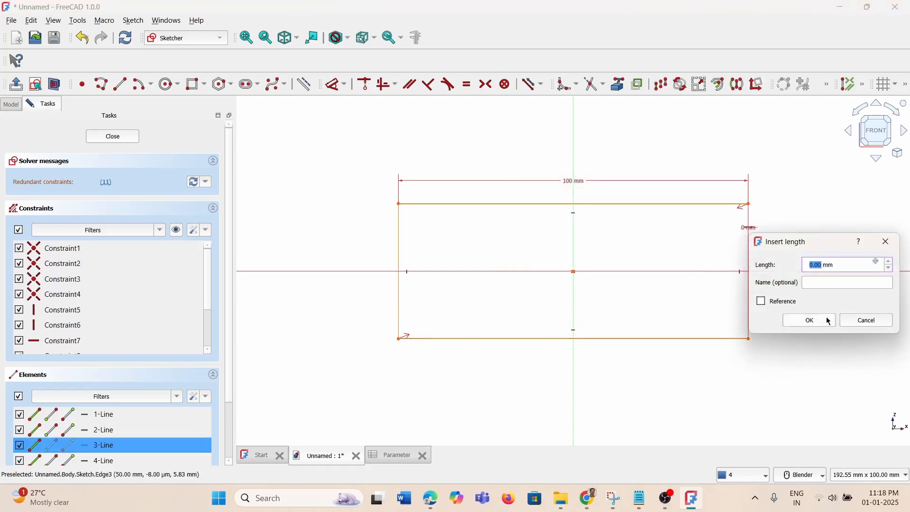
left_click(865, 320)
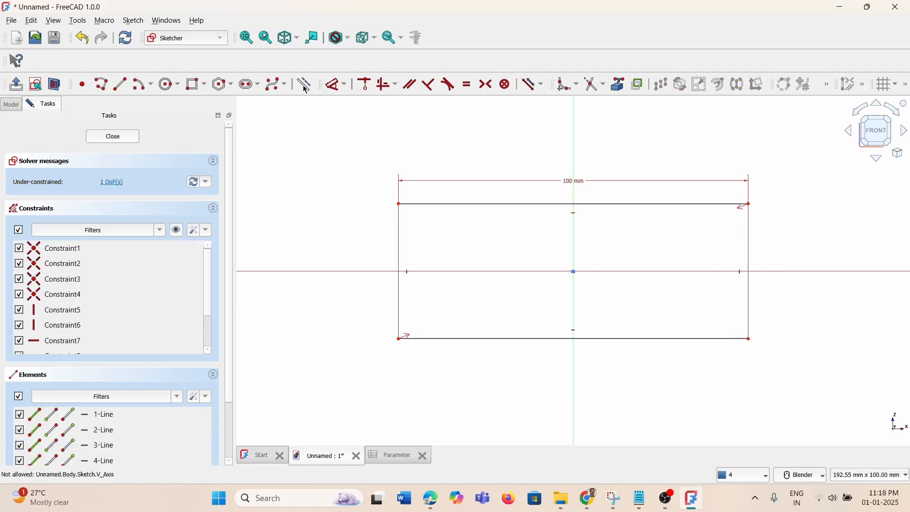
left_click(343, 84)
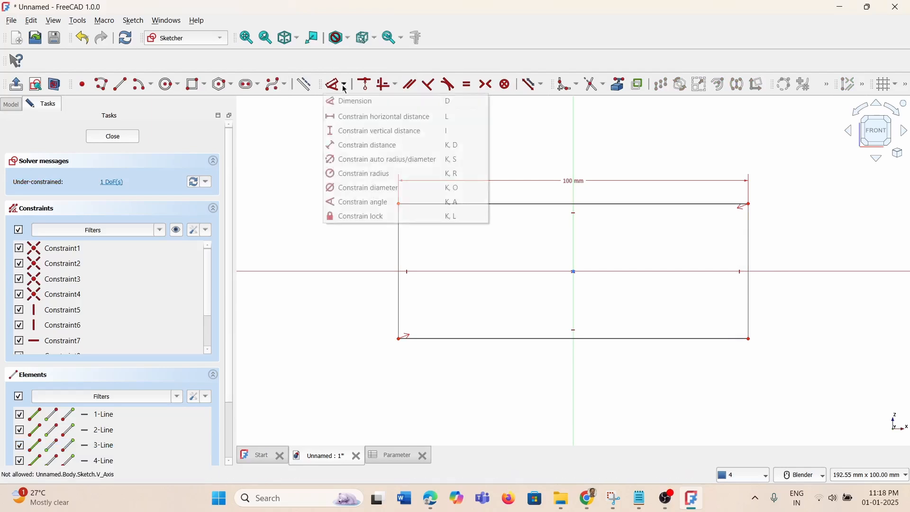
left_click(351, 133)
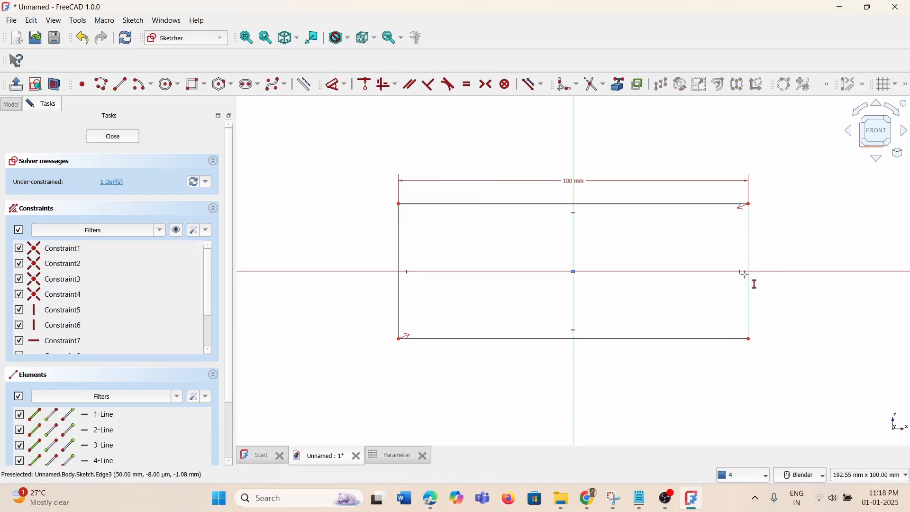
left_click(749, 321)
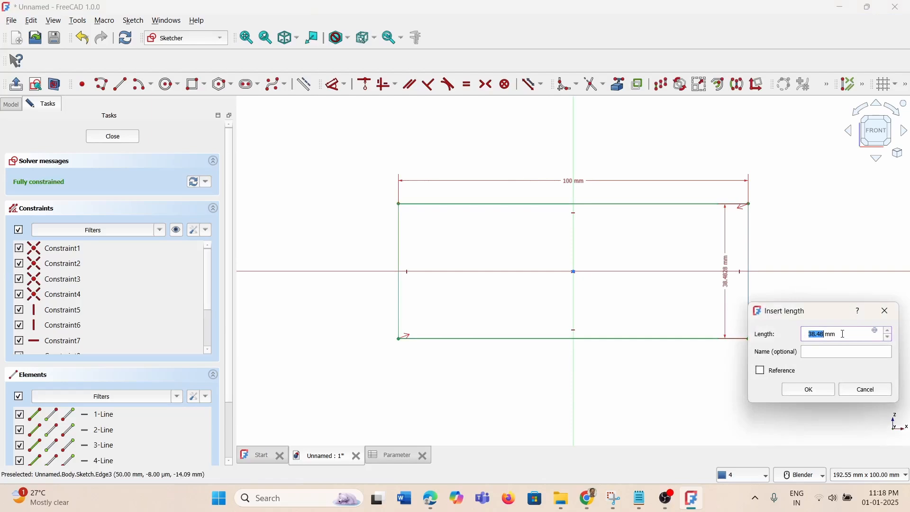
Drive that height with the Spreadsheet.Width expression, setting the side to 200 mm
left_click(875, 332)
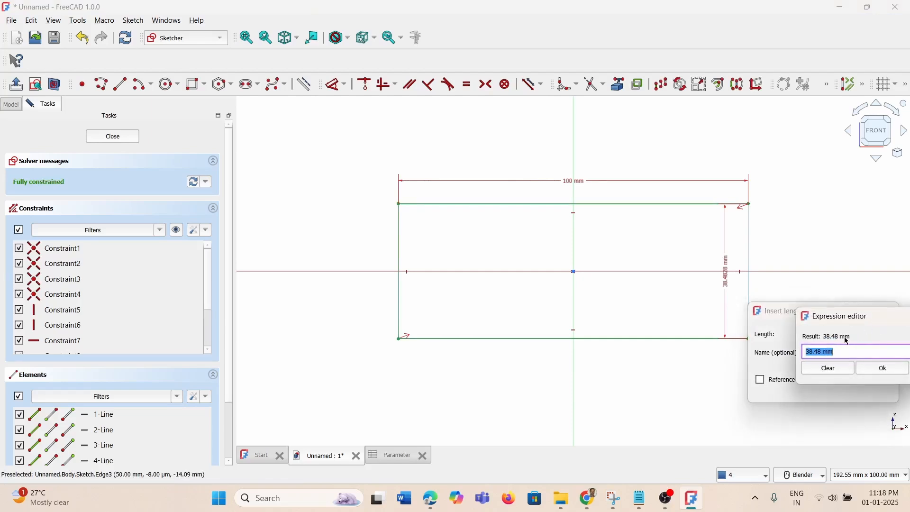
type("S")
type("s")
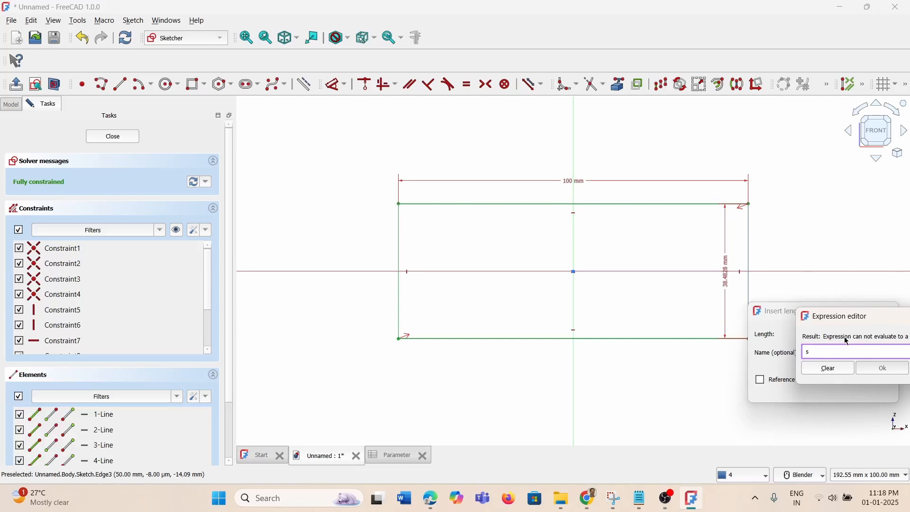
type("pre")
key("BackSpace")
key("BackSpace")
key("BackSpace")
key("BackSpace")
left_click_drag(860, 316, 516, 275)
type("sp")
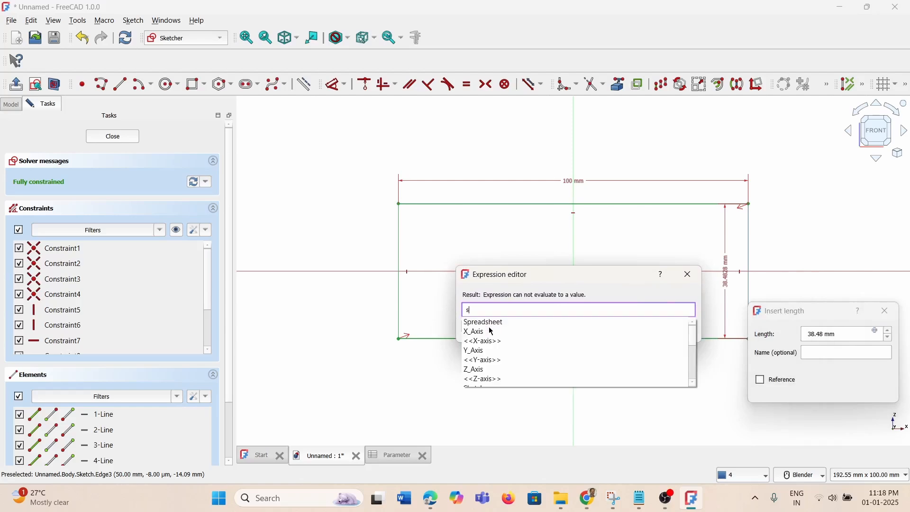
left_click(491, 325)
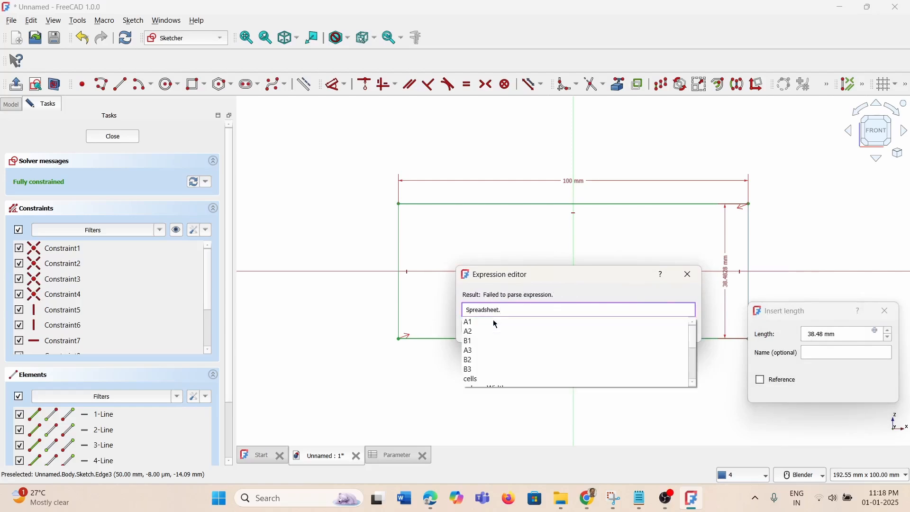
scroll(501, 343, "down", 3)
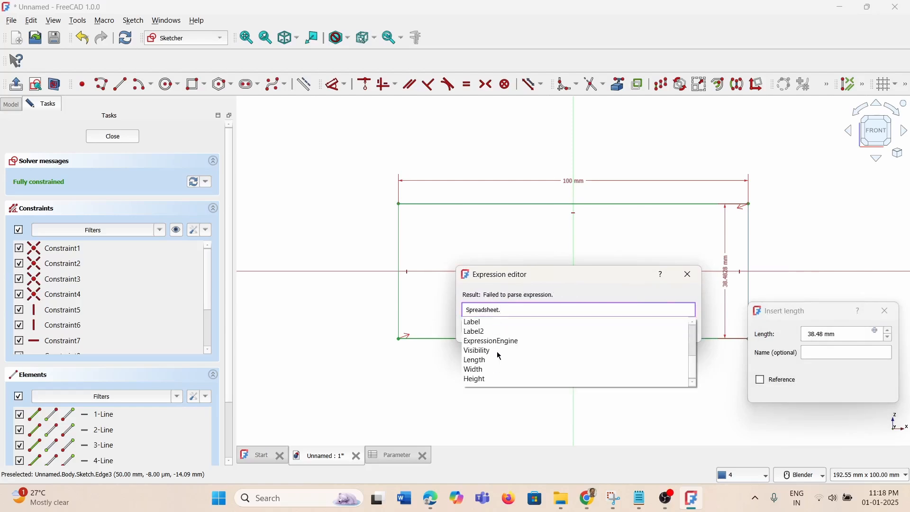
left_click(474, 370)
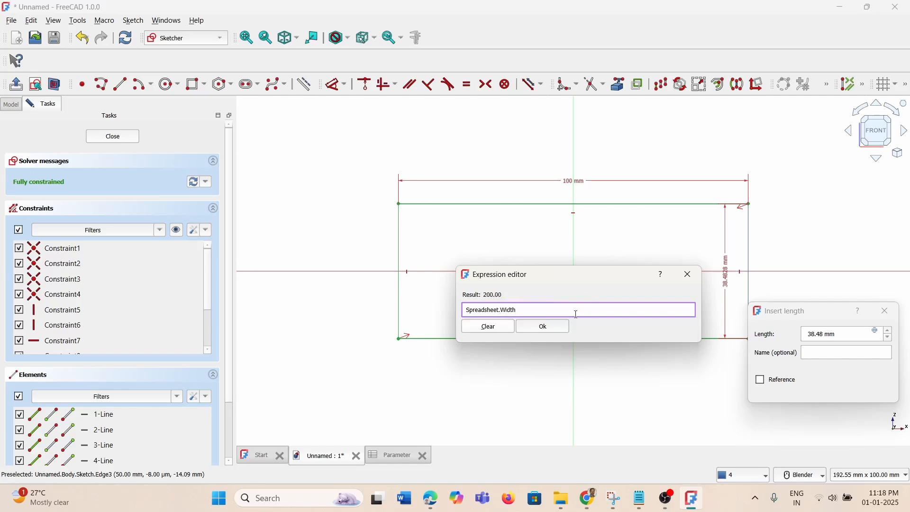
left_click(552, 326)
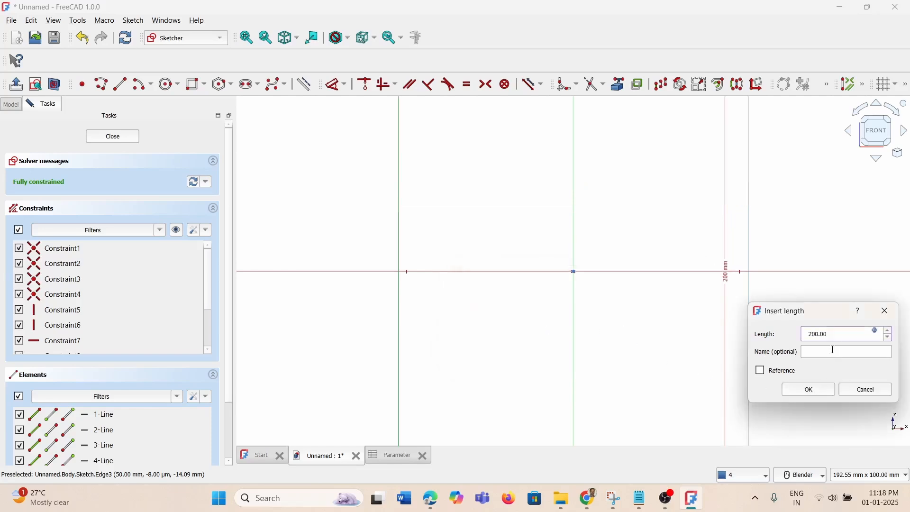
left_click(808, 389)
Close the sketch and view it isometrically
scroll(566, 288, "down", 2)
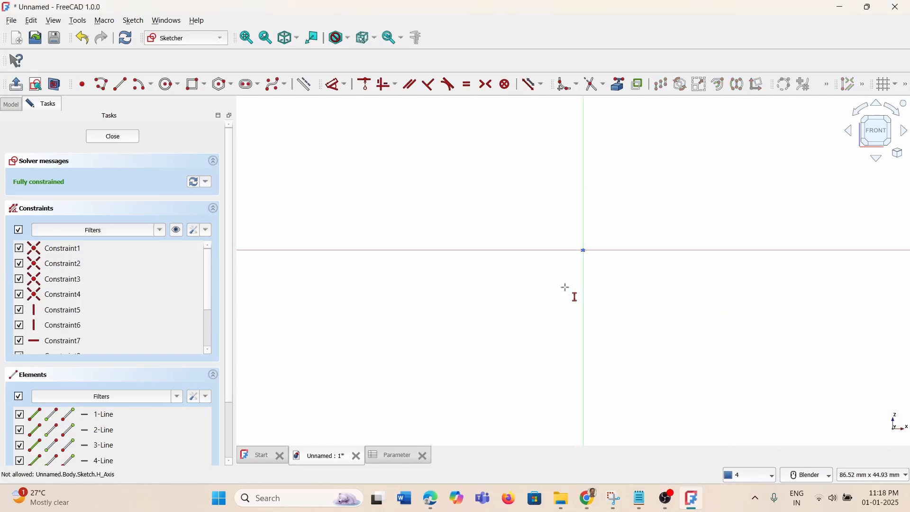
scroll(576, 227, "down", 5)
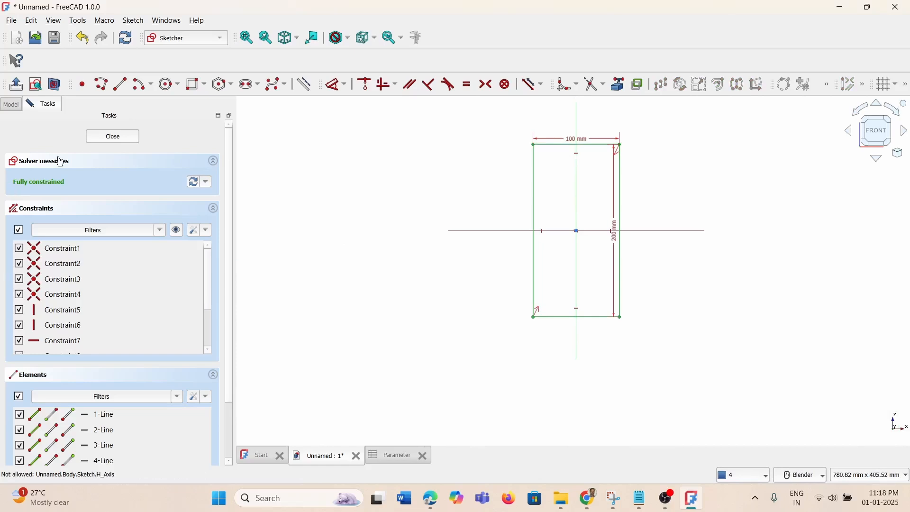
left_click(113, 137)
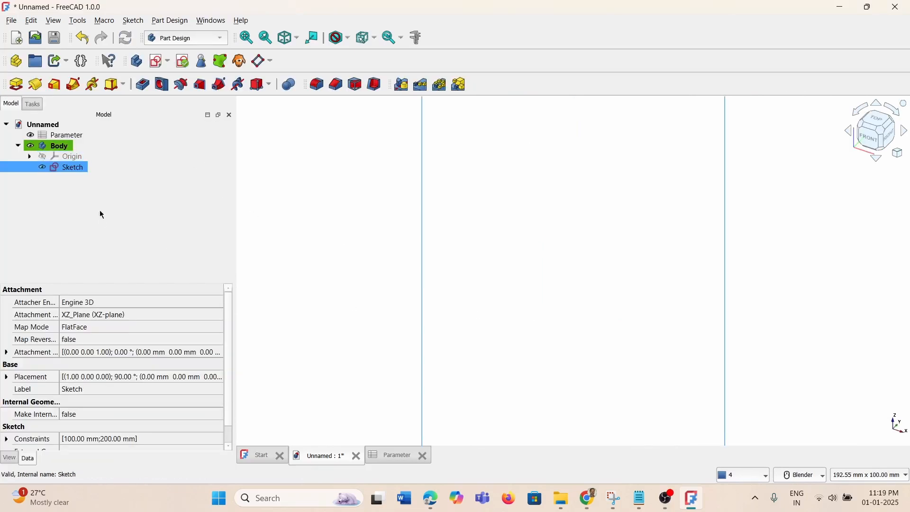
key("0")
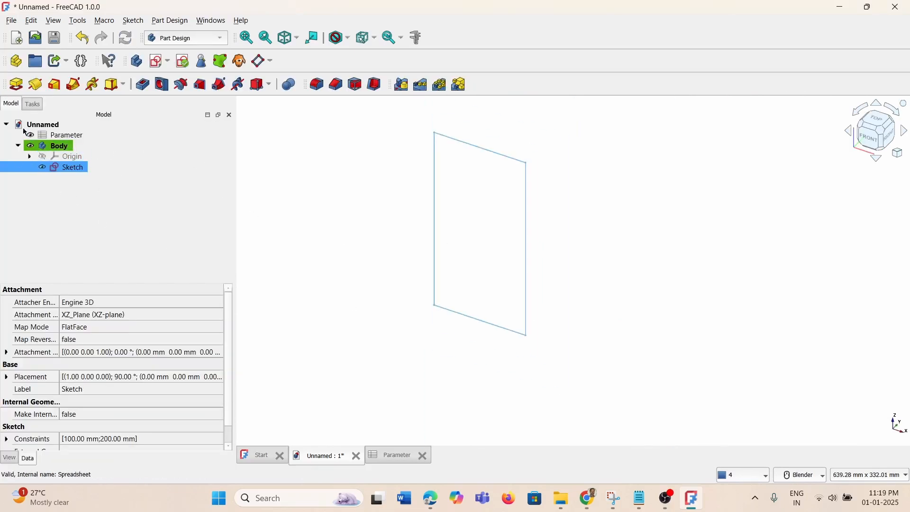
Pad the sketch with its length set to Spreadsheet.Height, giving a 100 mm deep block
left_click(15, 84)
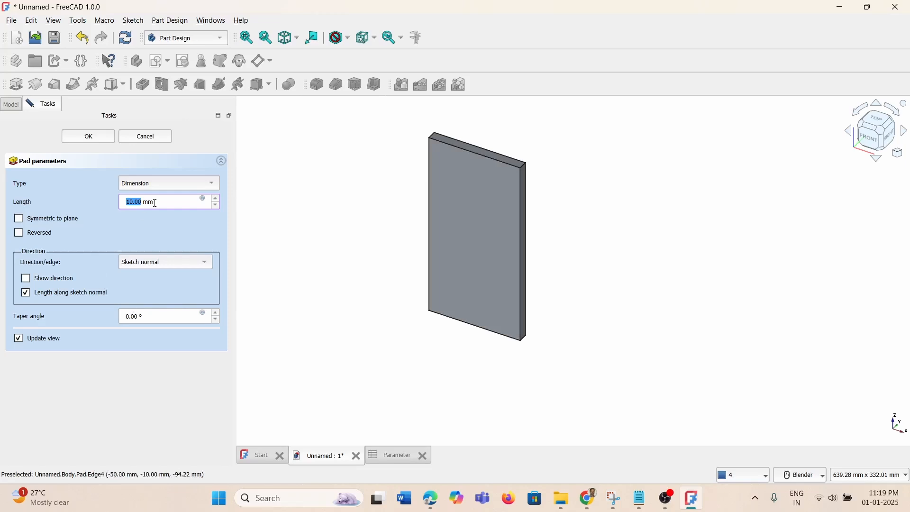
left_click(202, 199)
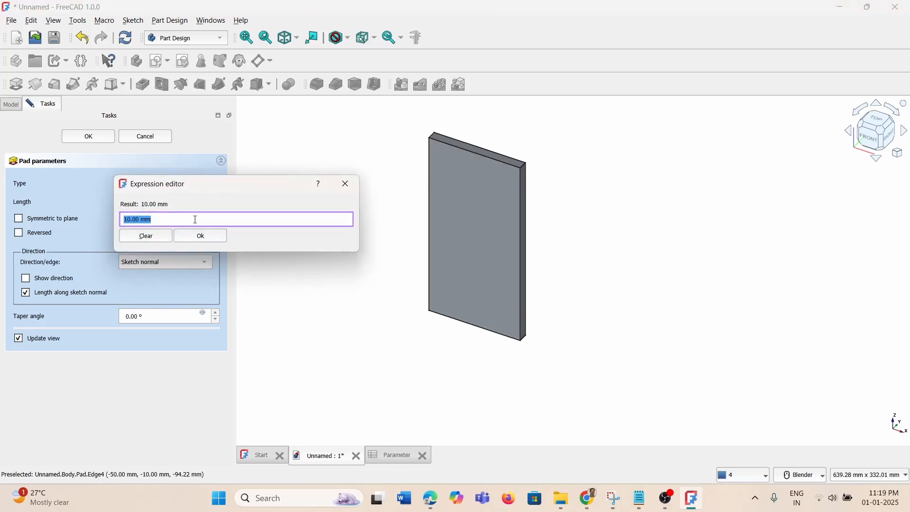
type("sp")
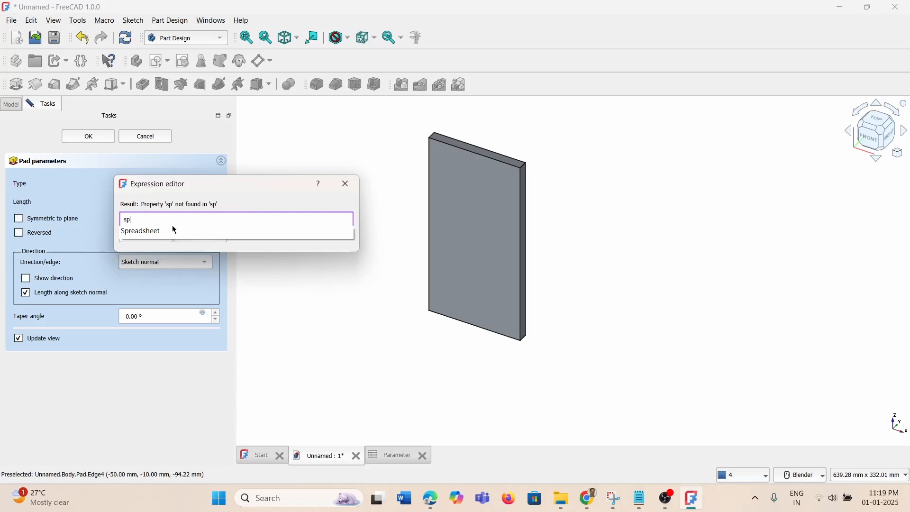
left_click(162, 231)
type(".")
type("He")
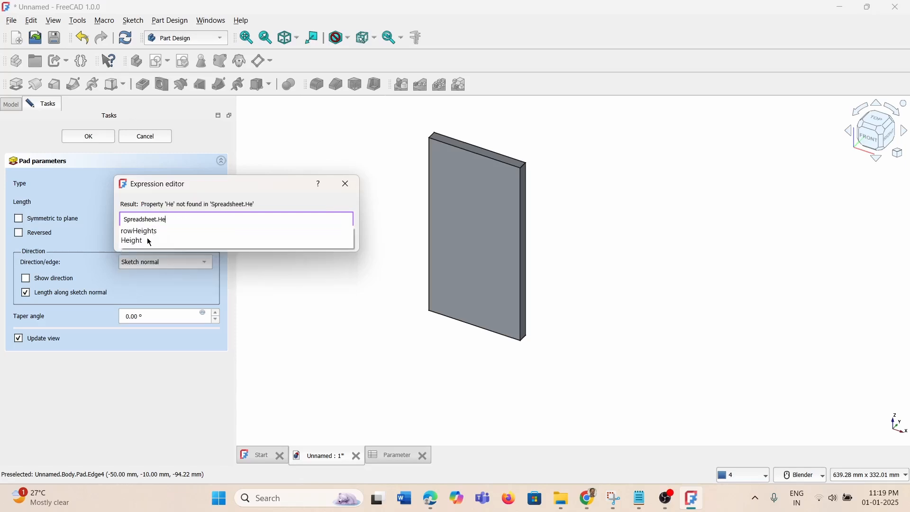
left_click(148, 241)
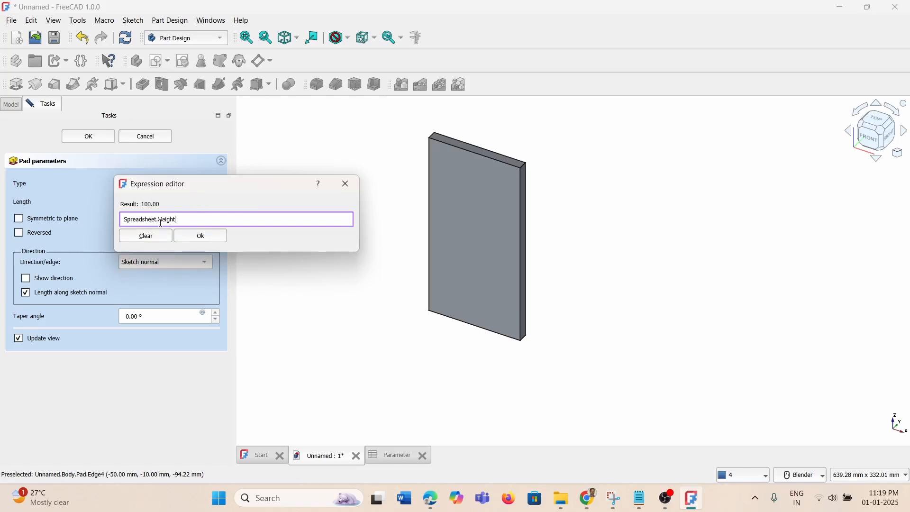
left_click(200, 237)
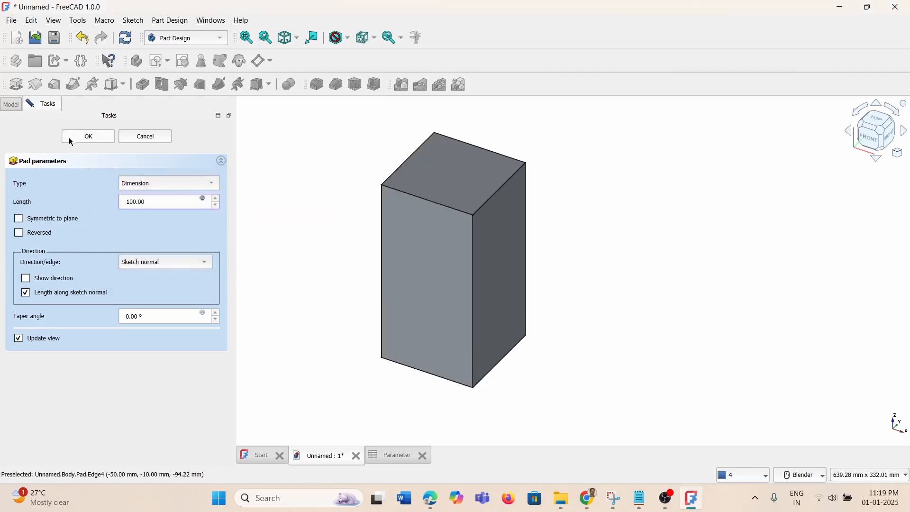
left_click(83, 138)
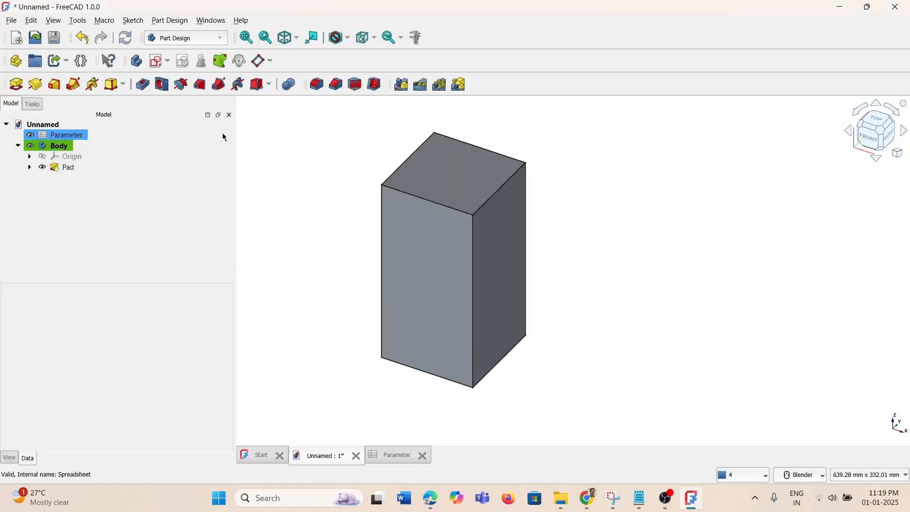
Change the Length value in cell B1 of the Parameter sheet to 200
left_click(401, 456)
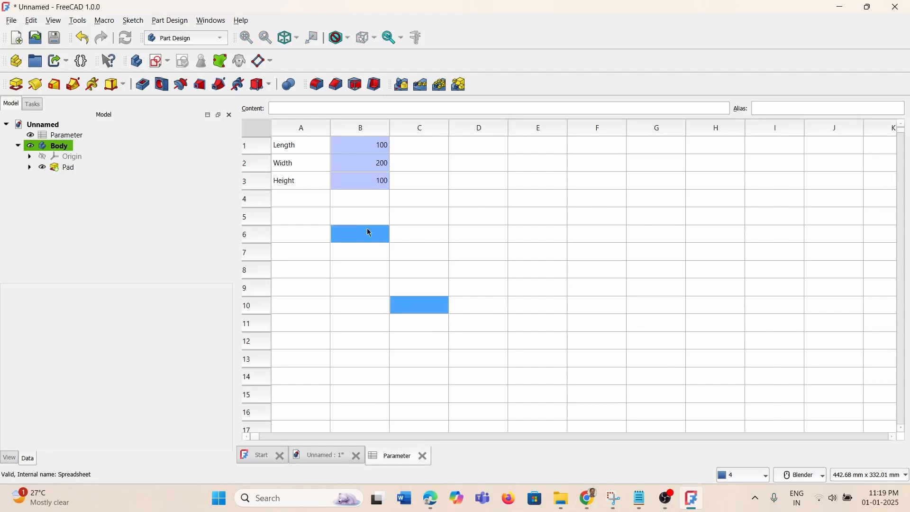
left_click(370, 154)
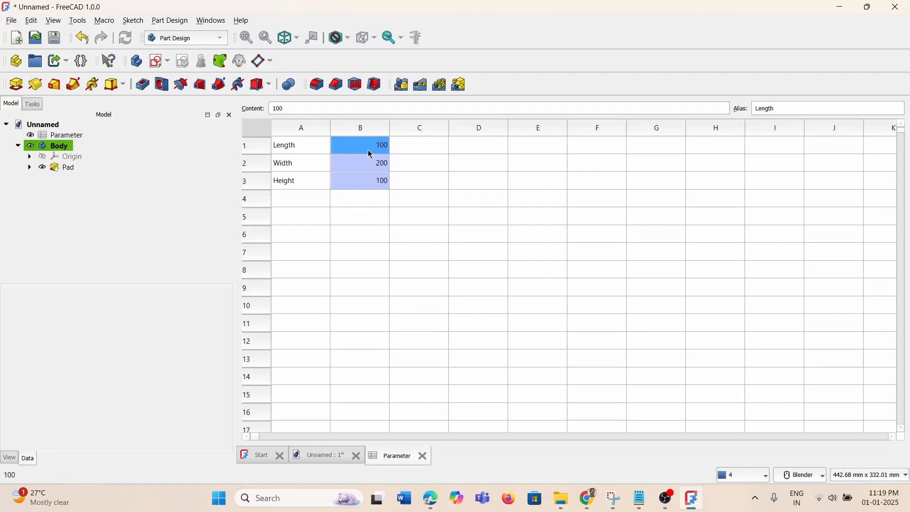
type("200")
key("Return")
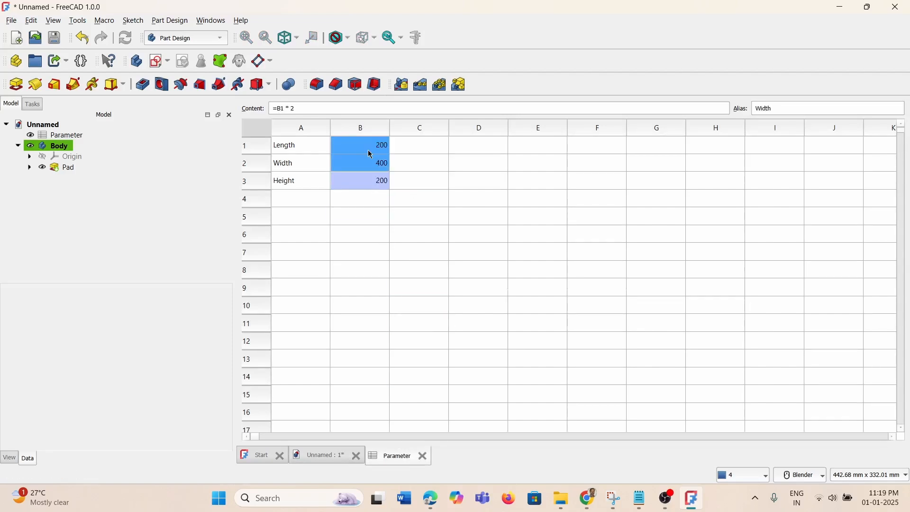
Reopen the Pad to check its updated 200 mm length, close it unchanged, and expand it
left_click(67, 168)
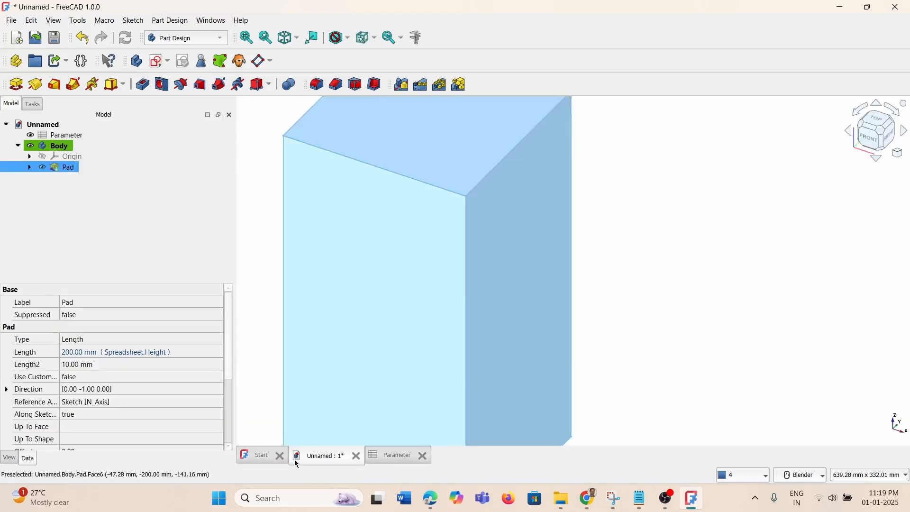
scroll(623, 197, "down", 5)
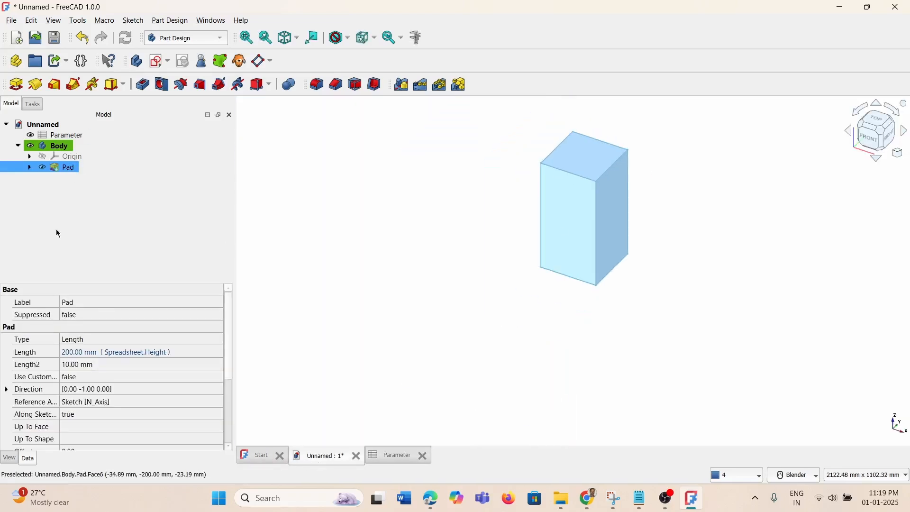
double_click(54, 169)
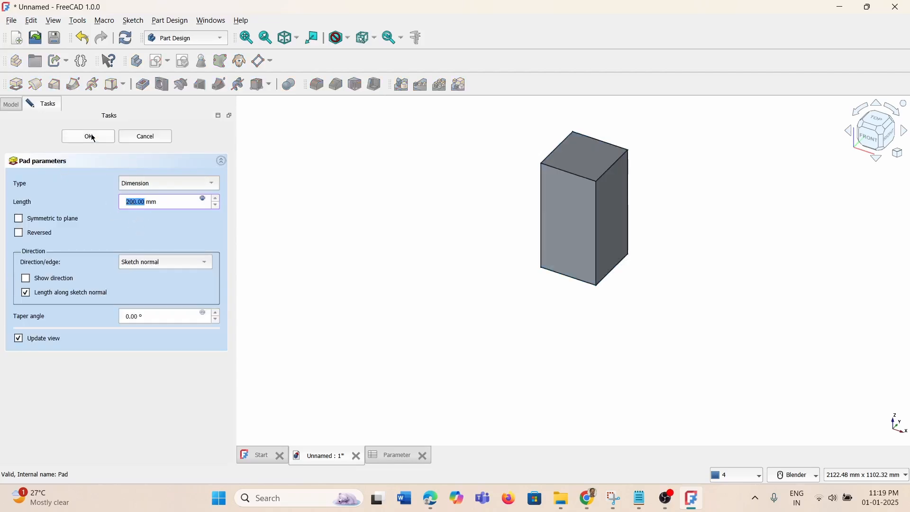
left_click(144, 142)
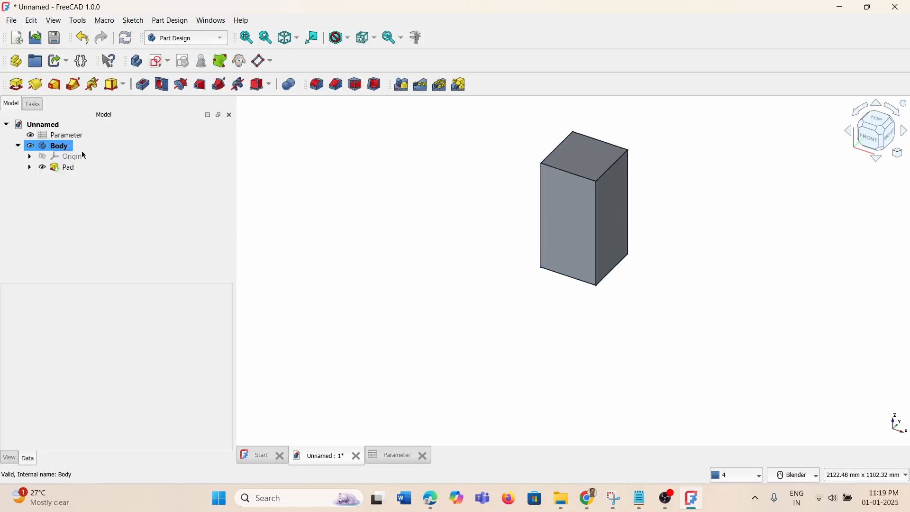
left_click(30, 168)
Open the sketch to inspect the 200 × 400 mm rectangle, then return to the Parameter sheet
double_click(72, 178)
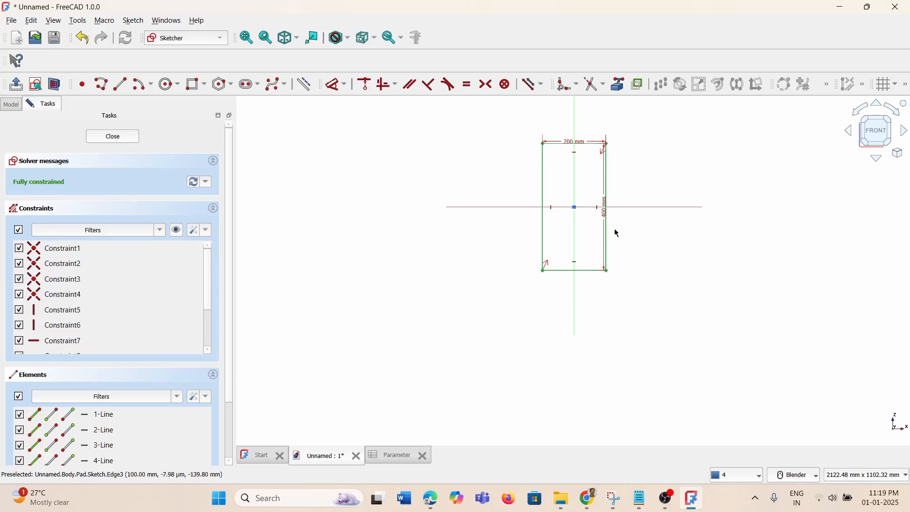
left_click(393, 456)
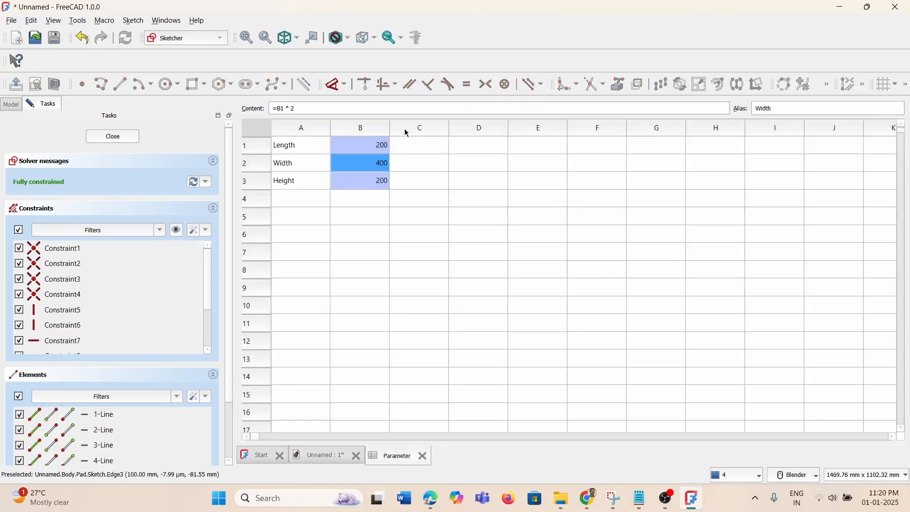